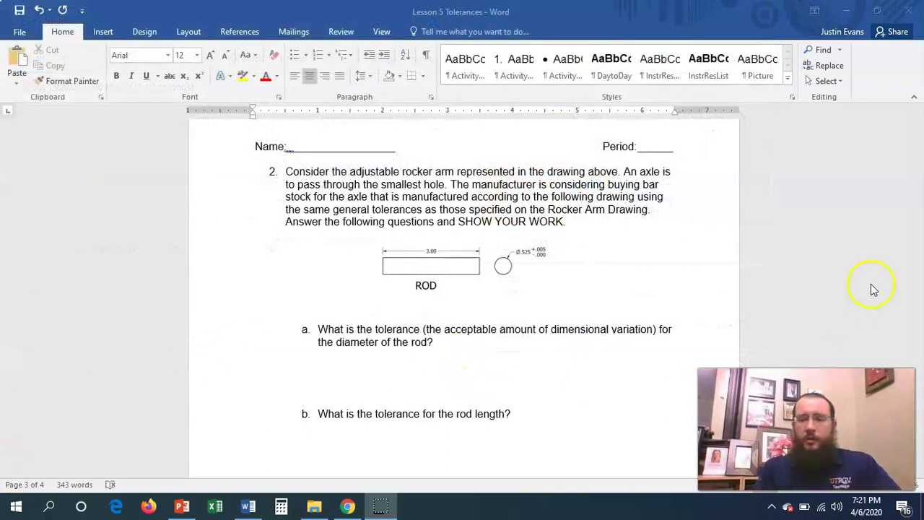
# Step: Below question a, enter the .XX ±0.03 general tolerance, followed by .XXX
pyautogui.moveTo(918, 315)
pyautogui.mouseDown()
pyautogui.moveTo(918, 148)
pyautogui.moveTo(917, 199)
pyautogui.moveTo(918, 178)
pyautogui.mouseUp()
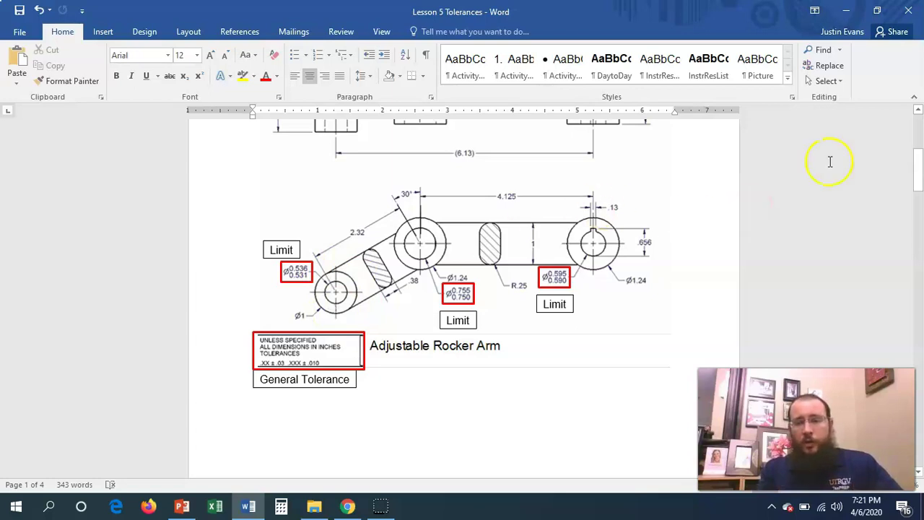
pyautogui.moveTo(918, 170); pyautogui.dragTo(918, 325)
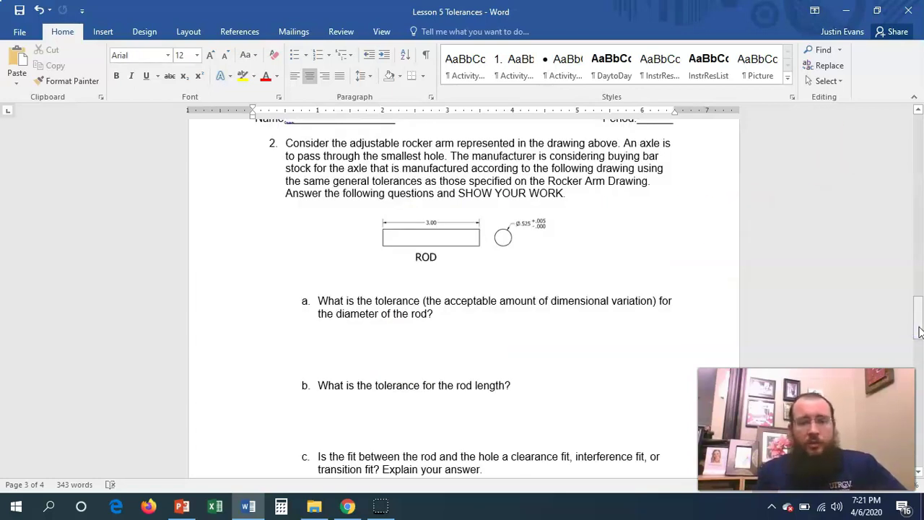
pyautogui.moveTo(919, 329); pyautogui.dragTo(919, 175)
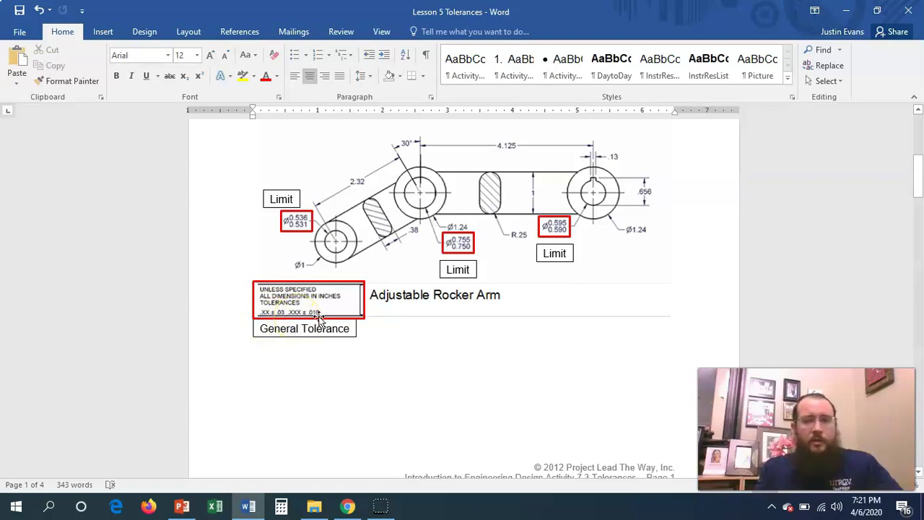
pyautogui.moveTo(914, 171); pyautogui.dragTo(916, 274)
pyautogui.click(345, 282)
pyautogui.write('.XX')
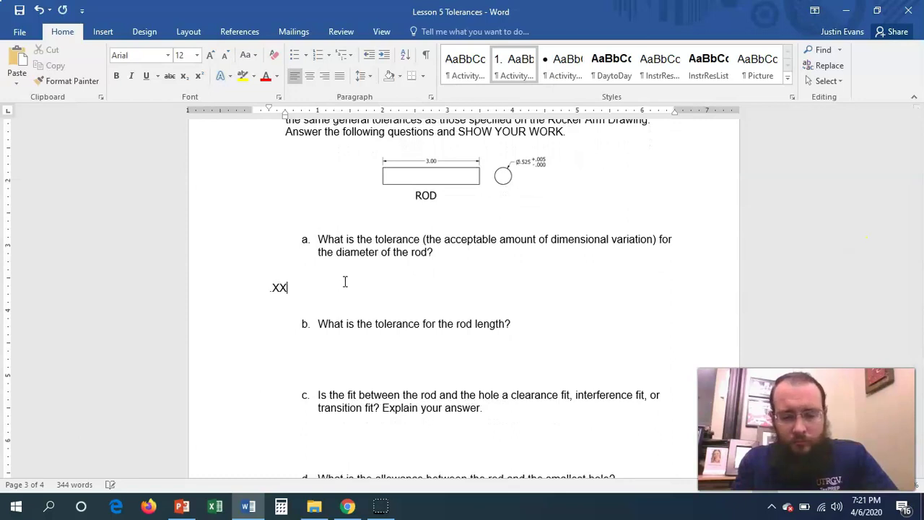
pyautogui.click(102, 32)
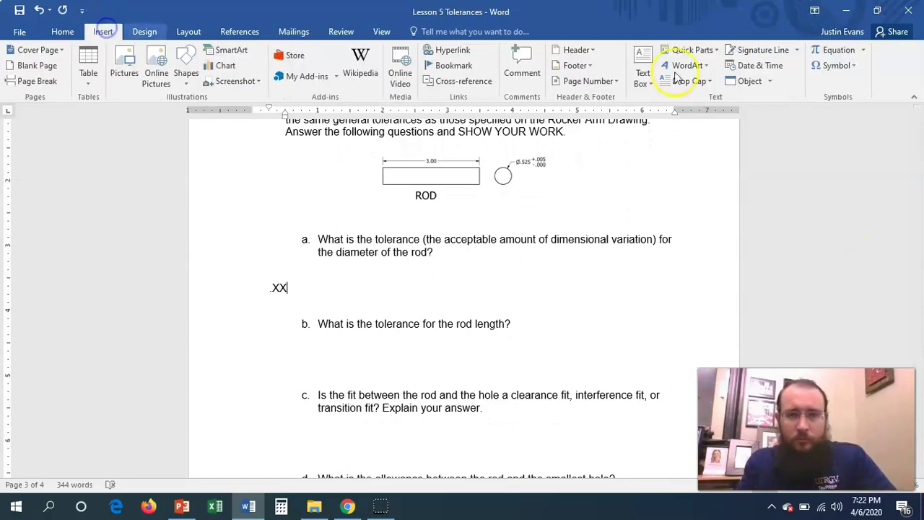
pyautogui.click(835, 65)
pyautogui.click(819, 85)
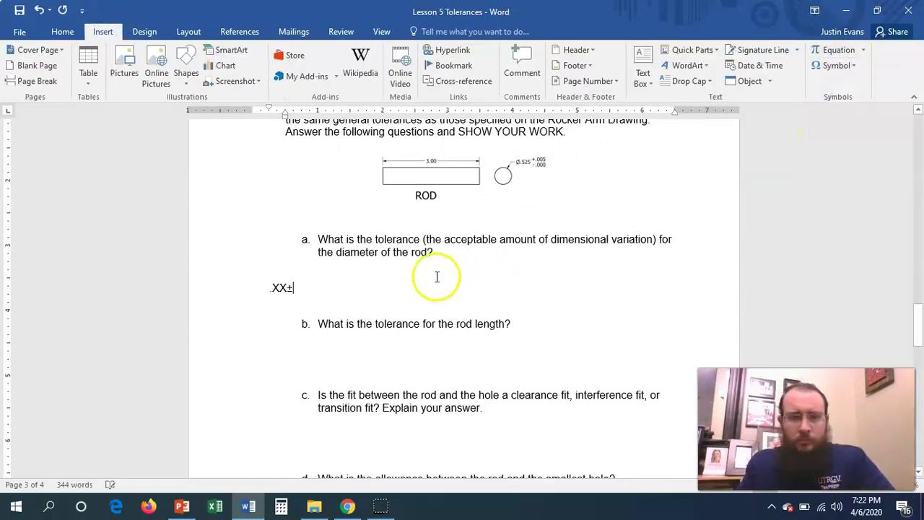
pyautogui.write('0.03')
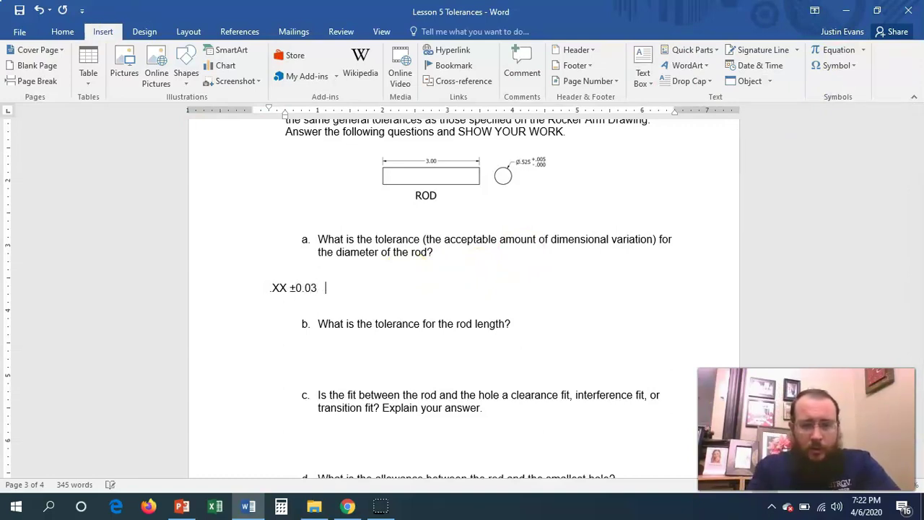
pyautogui.write('   .XXX')
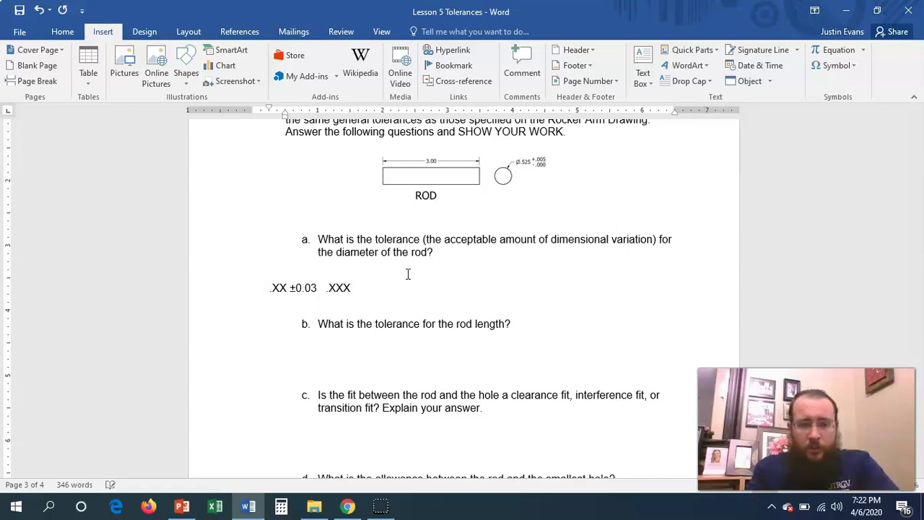
# Step: Add ±0.01 after .XXX to complete the tolerance line
pyautogui.click(837, 65)
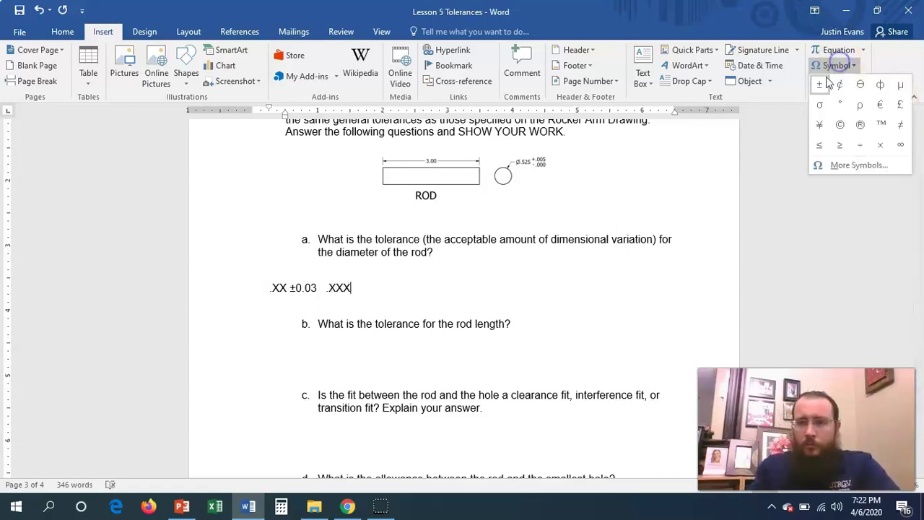
pyautogui.click(822, 83)
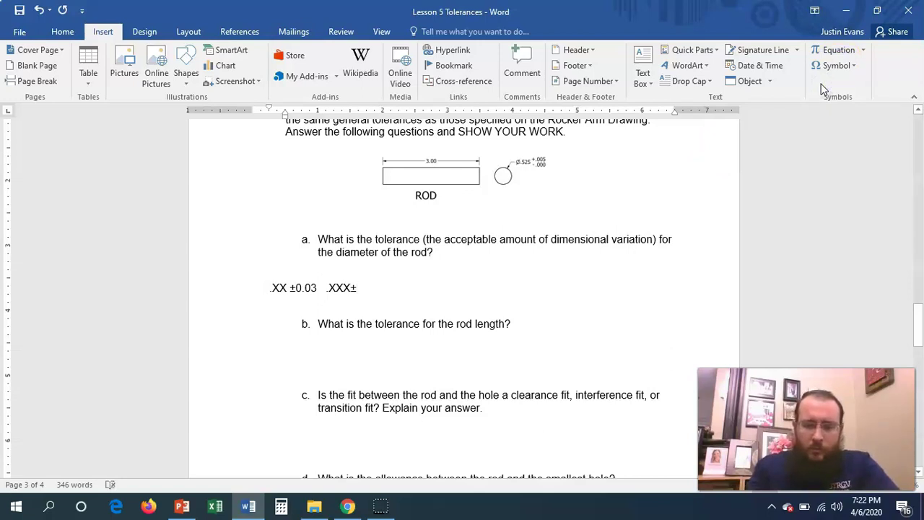
pyautogui.write('0')
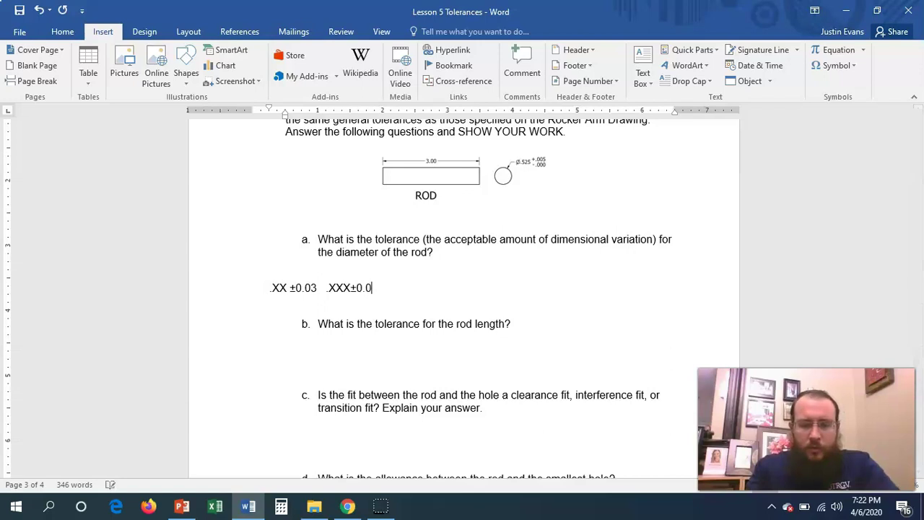
pyautogui.press('Left')
pyautogui.press('Left')
pyautogui.press('Left')
pyautogui.press('Left')
pyautogui.press('Left')
pyautogui.scroll(1, 434, 354)
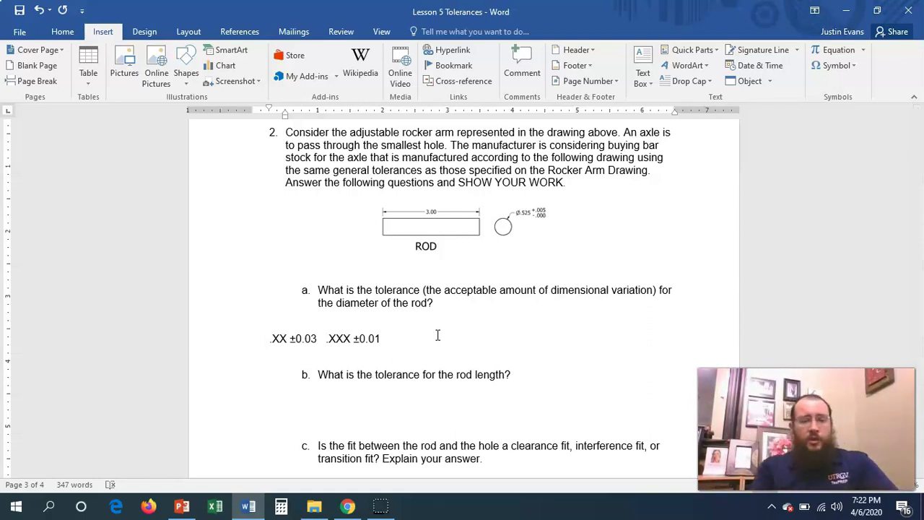
pyautogui.click(182, 505)
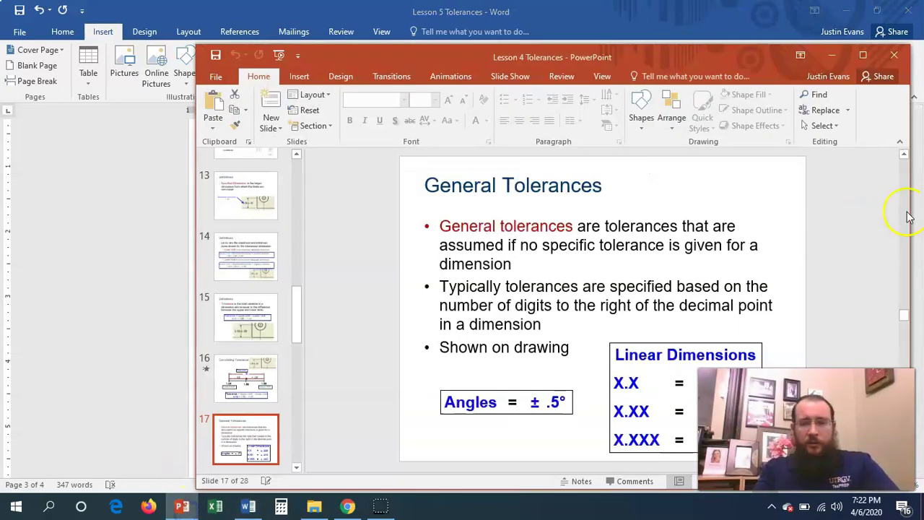
pyautogui.click(251, 379)
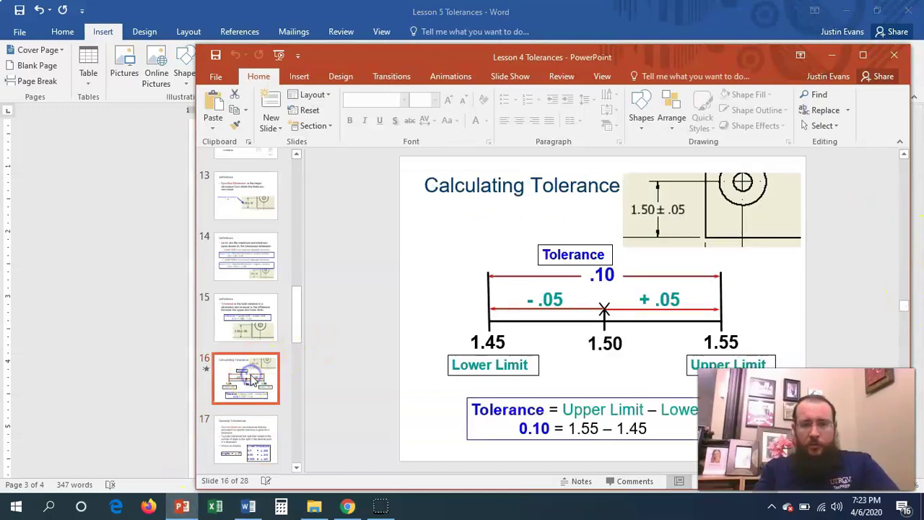
pyautogui.click(234, 325)
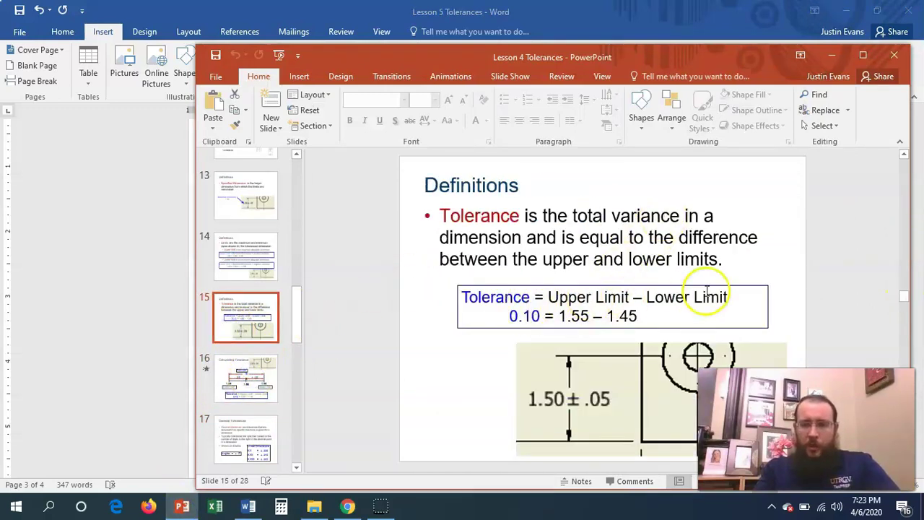
pyautogui.click(859, 36)
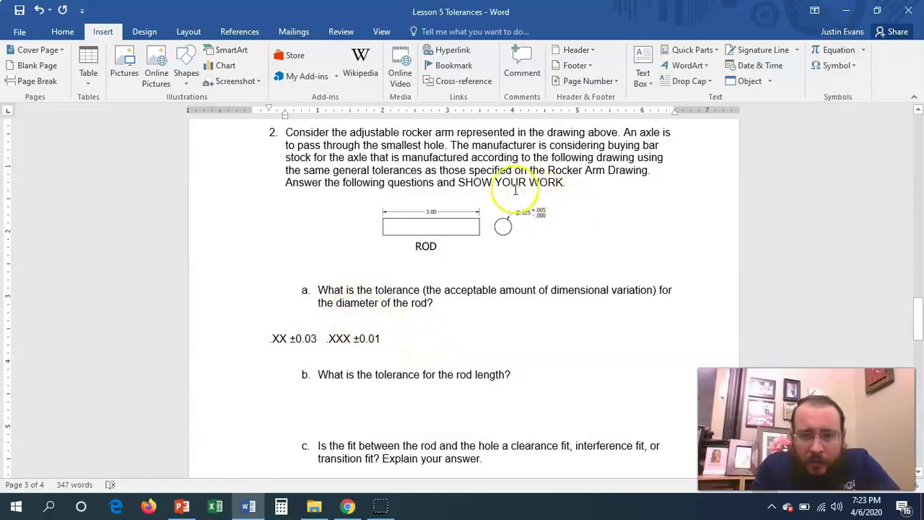
# Step: After the tolerance line, write .525+.005 = .530 and .530-.525 = .005
pyautogui.click(546, 341)
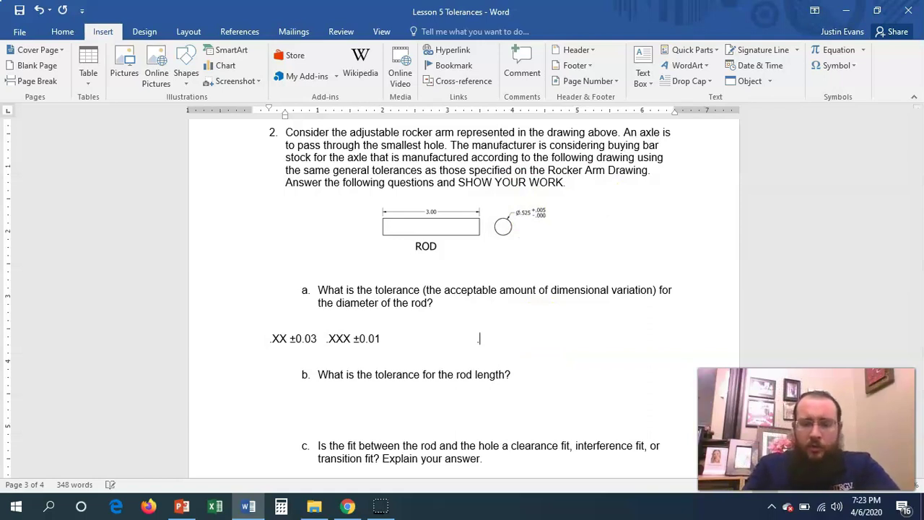
pyautogui.write('.525')
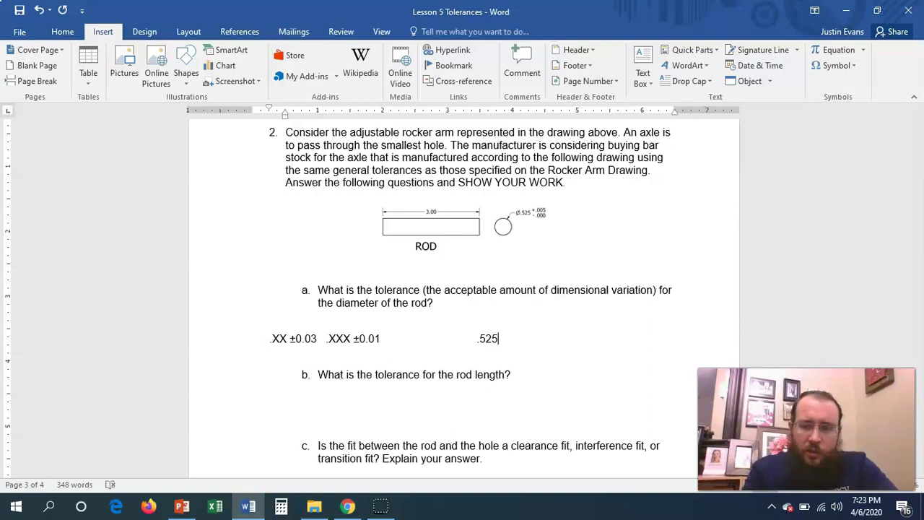
pyautogui.write('+')
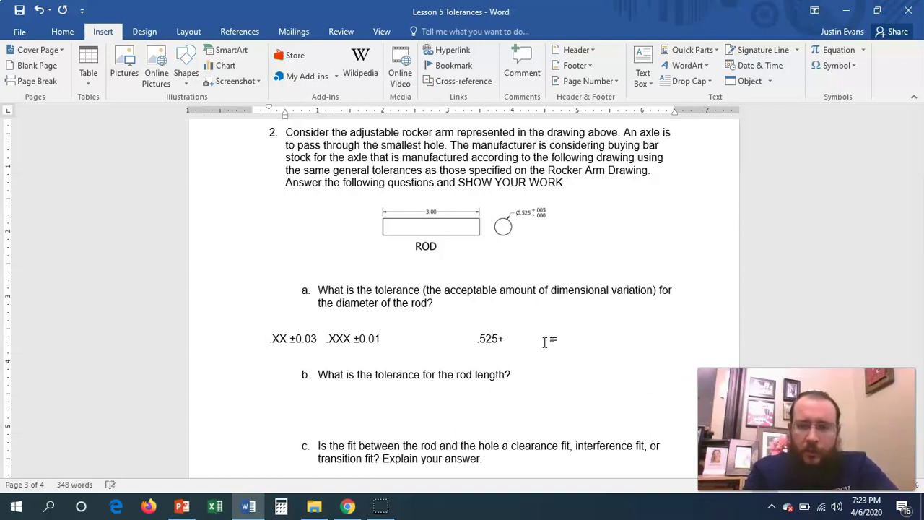
pyautogui.write('.005')
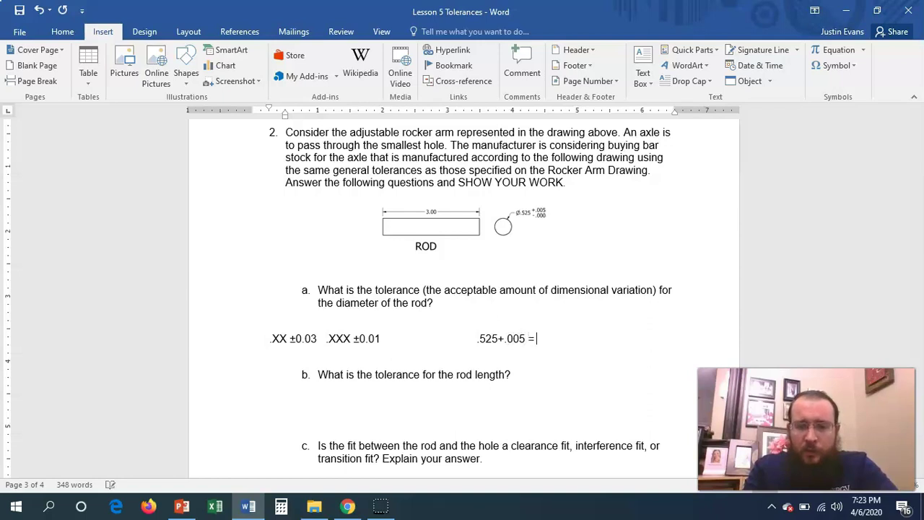
pyautogui.write(' = .530')
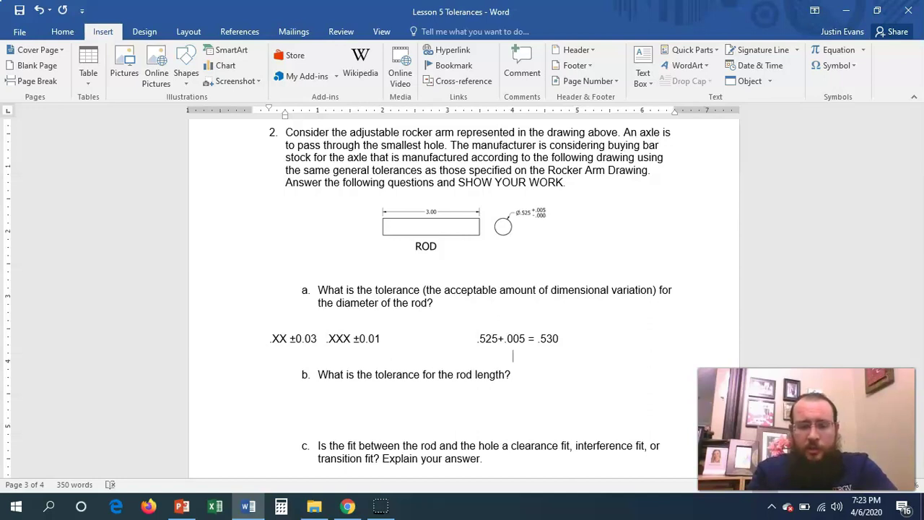
pyautogui.write('530')
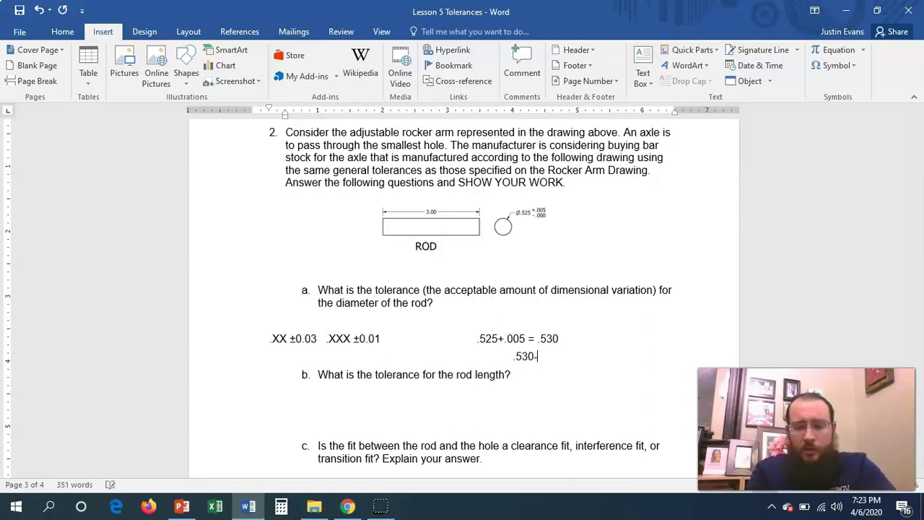
pyautogui.write('-.525')
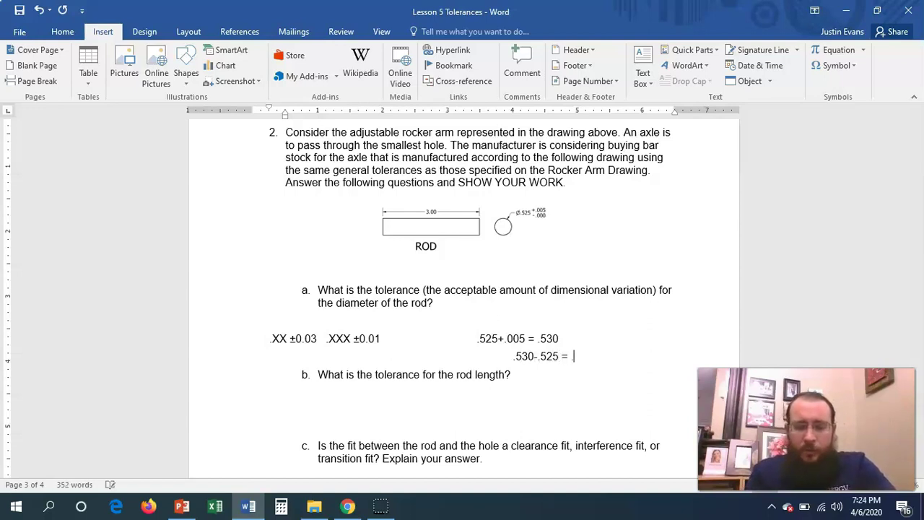
pyautogui.write(' = .005')
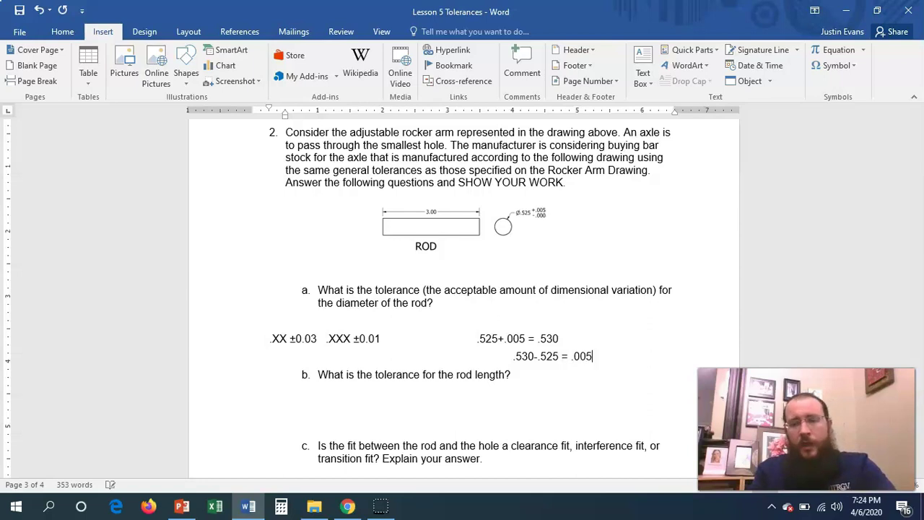
pyautogui.click(572, 359)
pyautogui.press('Tab')
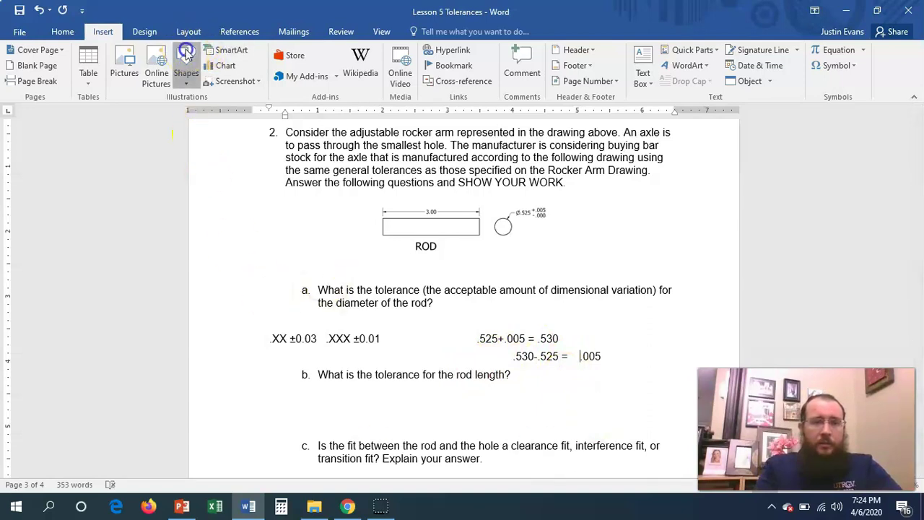
# Step: Draw a rectangle around .005 with no fill and a red outline
pyautogui.click(186, 72)
pyautogui.click(194, 113)
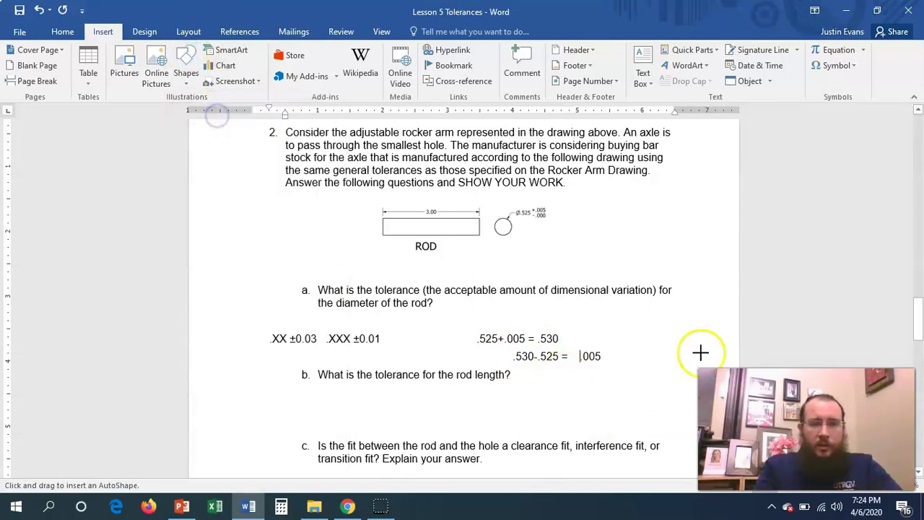
pyautogui.moveTo(573, 343); pyautogui.dragTo(610, 368)
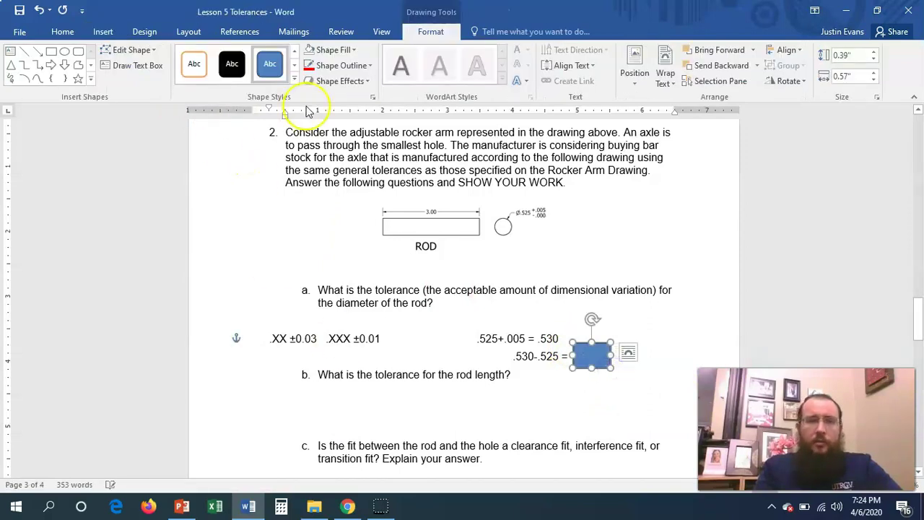
pyautogui.click(324, 51)
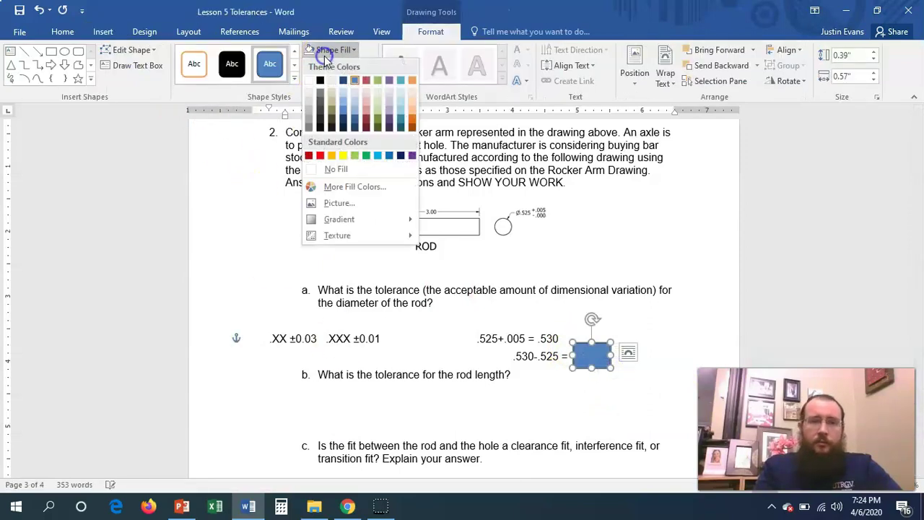
pyautogui.click(328, 170)
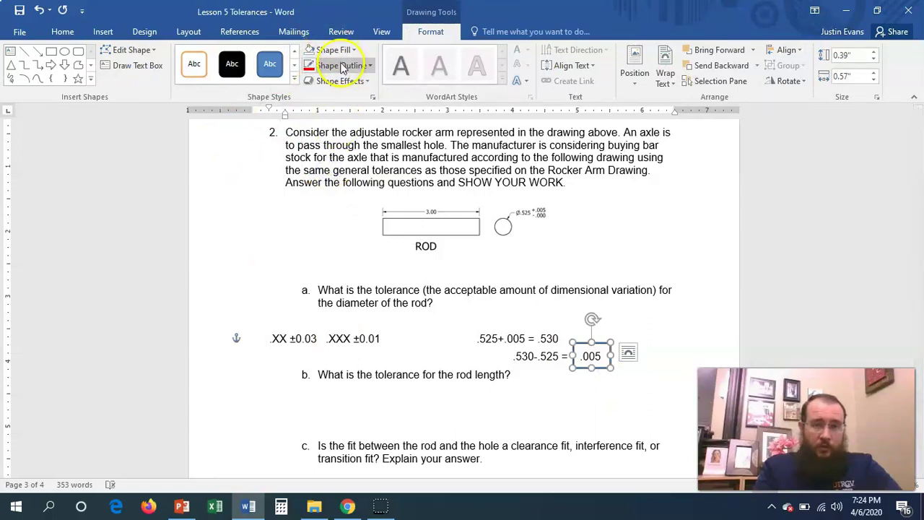
pyautogui.click(343, 66)
pyautogui.click(320, 170)
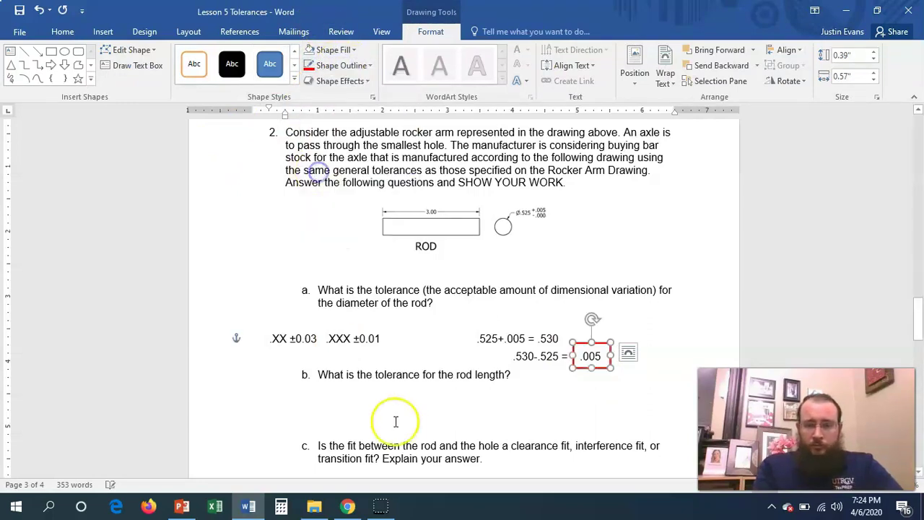
pyautogui.click(398, 400)
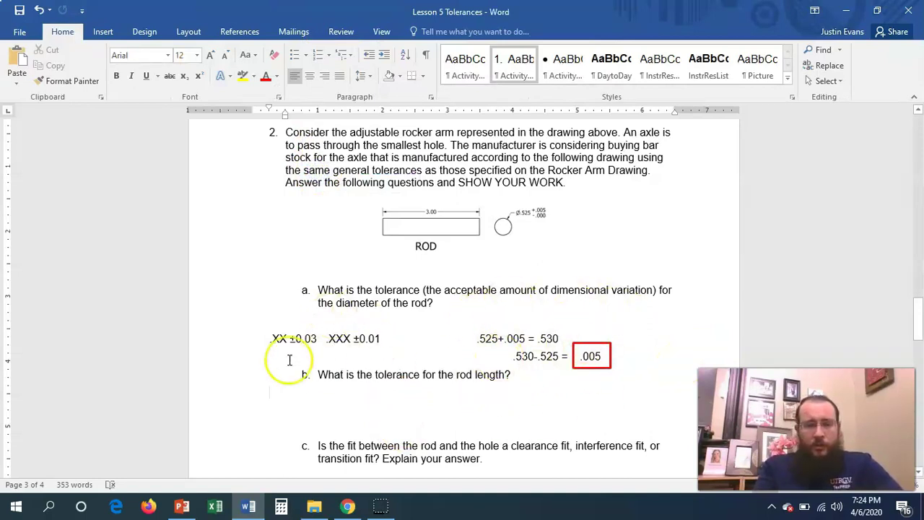
# Step: Under question b, type the indented working 3.03-2.97 = .06
pyautogui.click(409, 405)
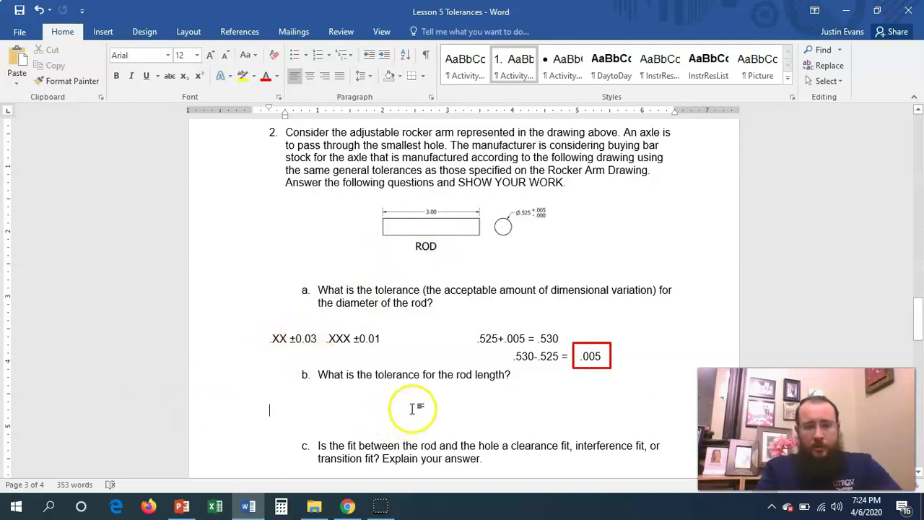
pyautogui.press('Tab')
pyautogui.press('Tab')
pyautogui.press('Tab')
pyautogui.press('Tab')
pyautogui.press('Tab')
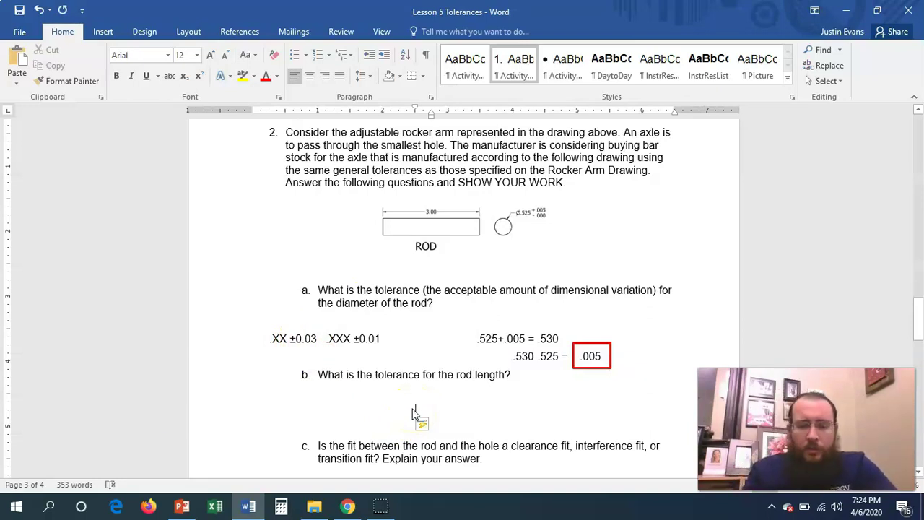
pyautogui.write('3')
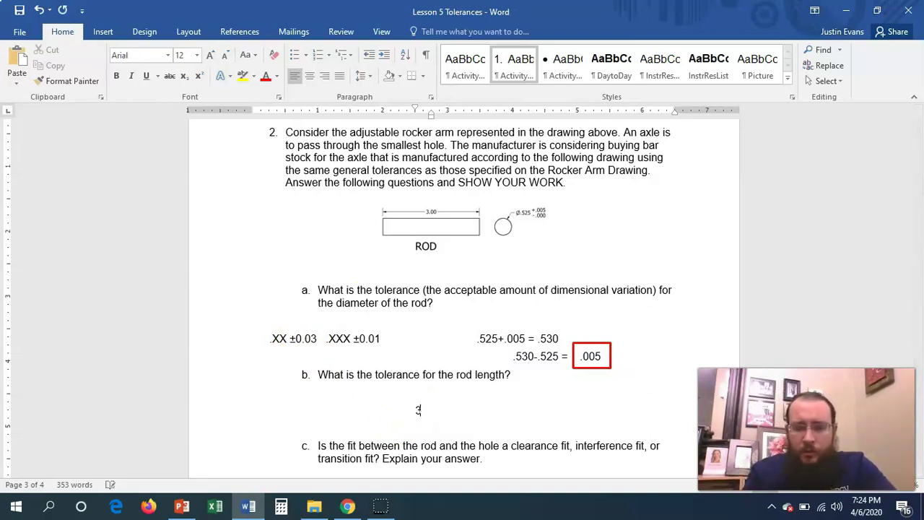
pyautogui.write('.03')
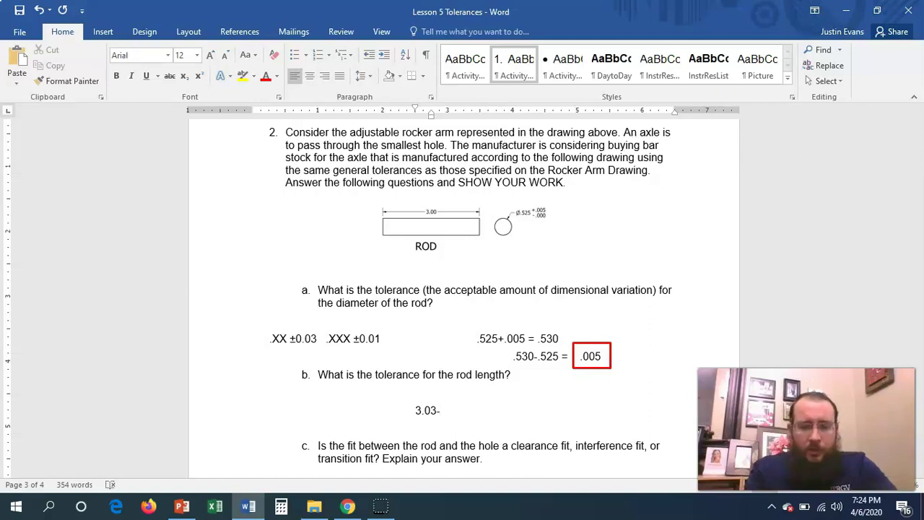
pyautogui.write('-2.9')
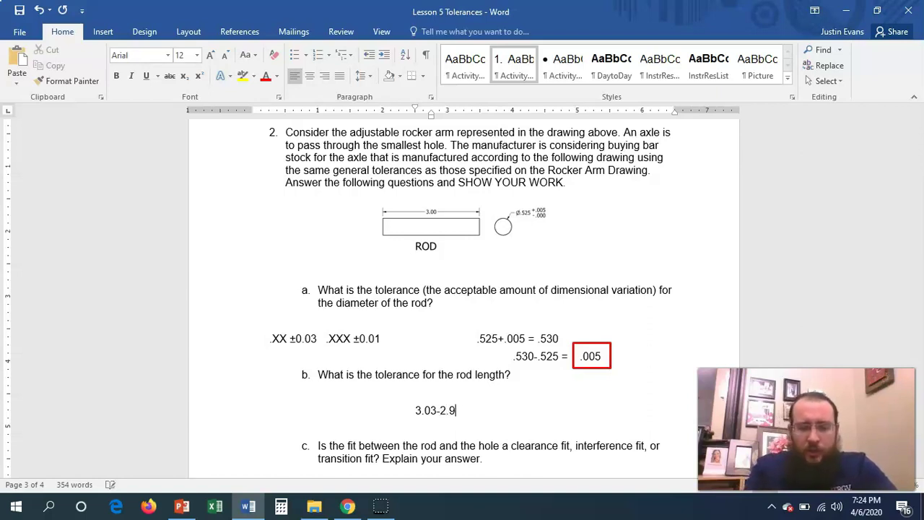
pyautogui.write('7 =      .')
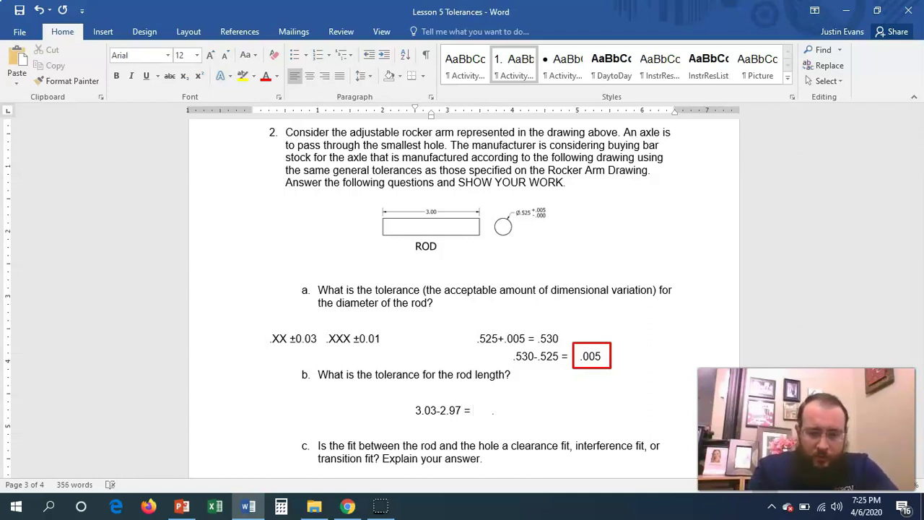
pyautogui.write('06')
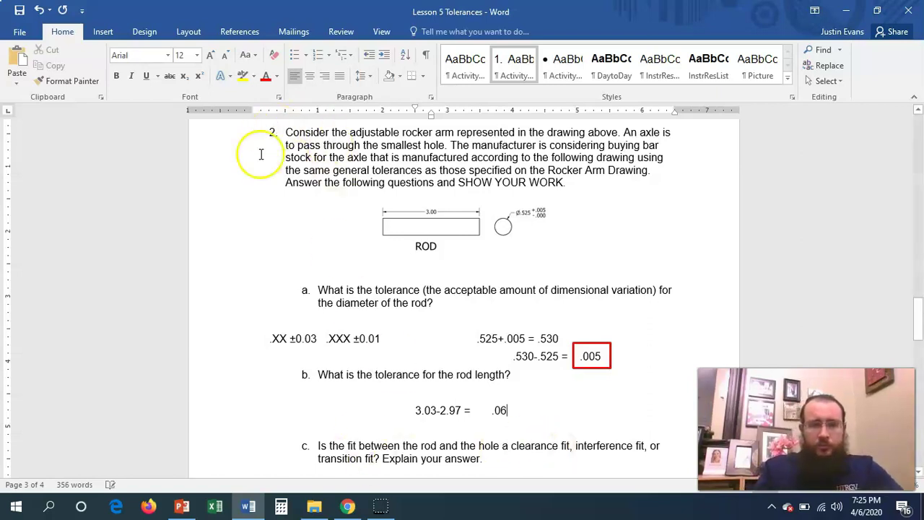
# Step: Copy the red .005 box and move the copy around .06
pyautogui.click(590, 369)
pyautogui.hotkey('ctrl', 'c')
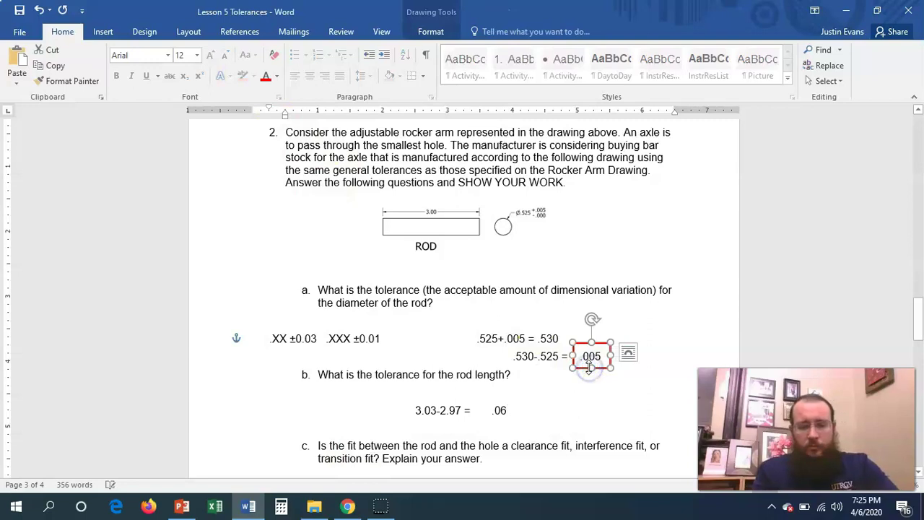
pyautogui.hotkey('ctrl', 'v')
pyautogui.moveTo(610, 365); pyautogui.dragTo(513, 402)
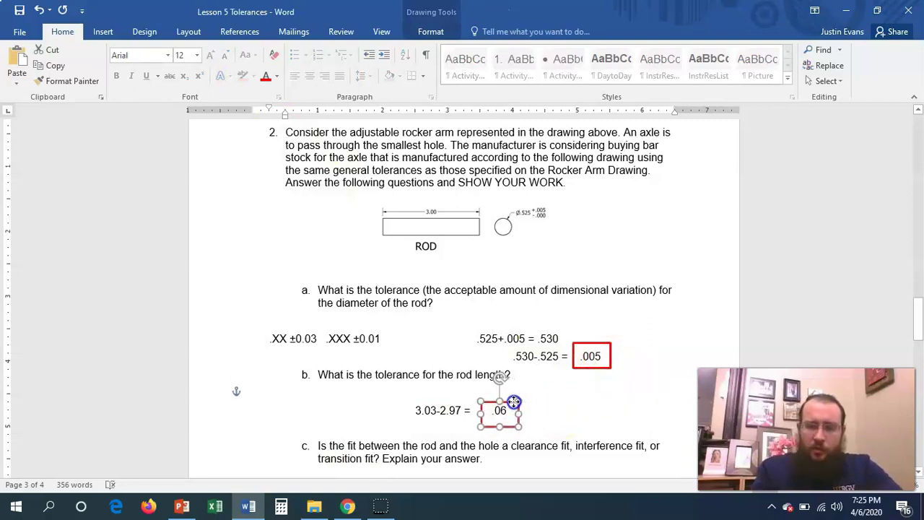
pyautogui.click(697, 334)
pyautogui.moveTo(917, 307); pyautogui.dragTo(921, 330)
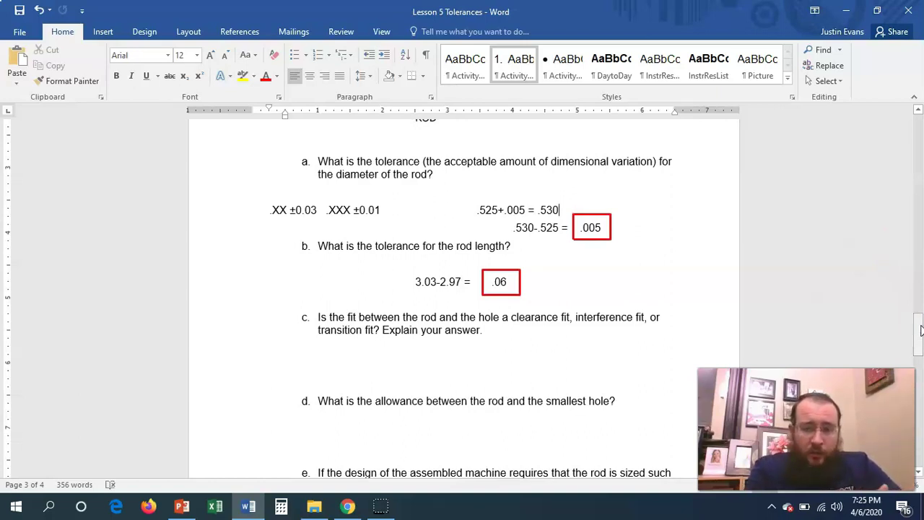
# Step: Under question c, list the diameters Dia.536 and .531 on aligned lines
pyautogui.moveTo(921, 330); pyautogui.dragTo(914, 309)
pyautogui.click(319, 353)
pyautogui.write('.536')
pyautogui.press('Return')
pyautogui.write('.53')
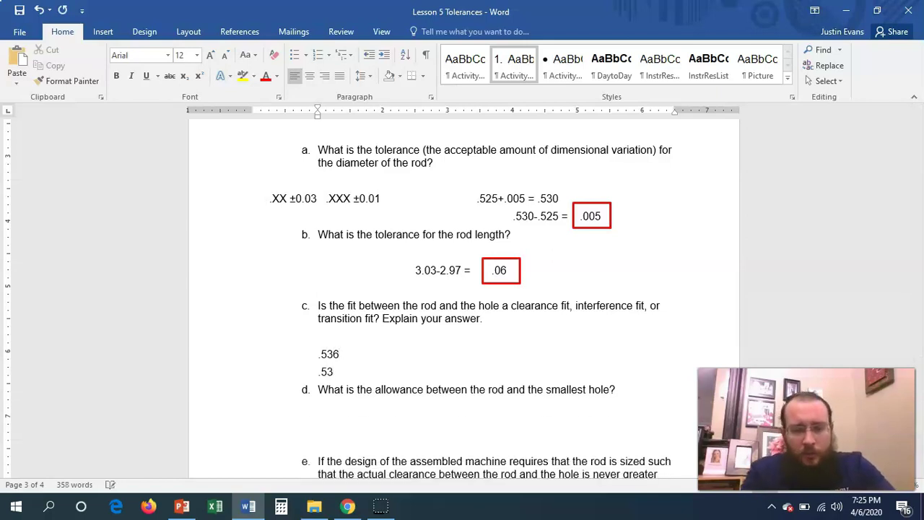
pyautogui.write('1')
pyautogui.scroll(1, 638, 378)
pyautogui.click(311, 383)
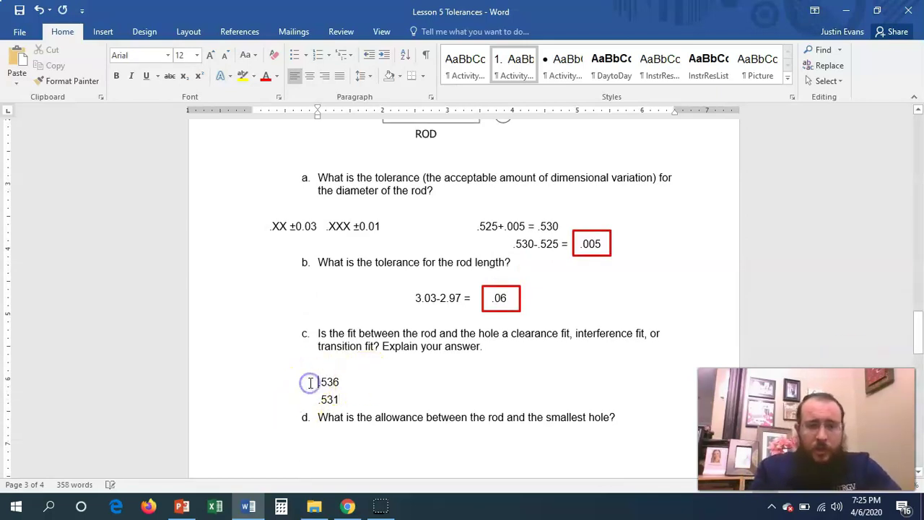
pyautogui.write('Dia')
pyautogui.click(317, 399)
pyautogui.press('BackSpace')
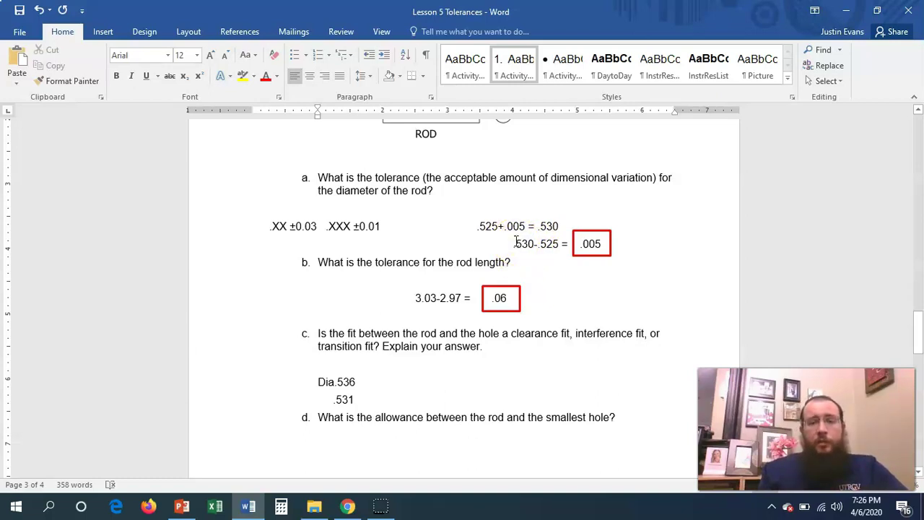
# Step: Add Clearance Fit after Dia.536 and frame it with a copy of the red box
pyautogui.click(475, 379)
pyautogui.press('Tab')
pyautogui.press('Tab')
pyautogui.press('Tab')
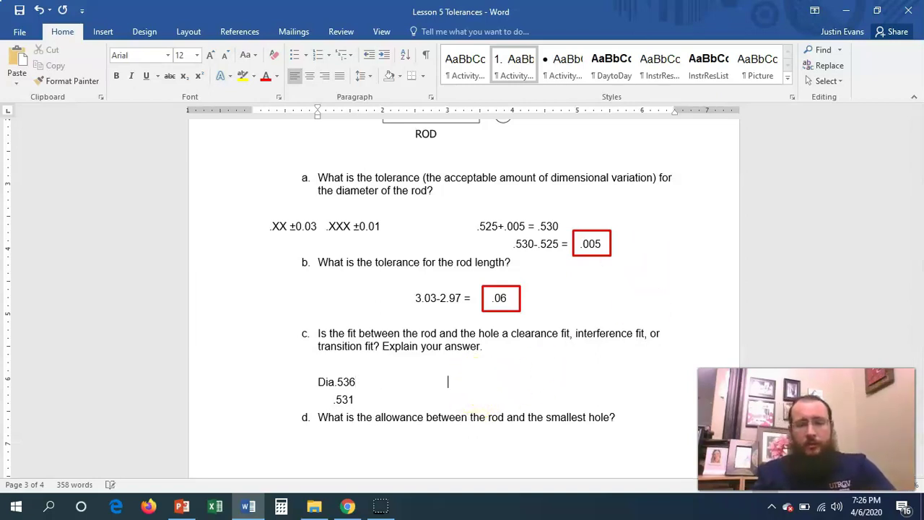
pyautogui.write('Clea')
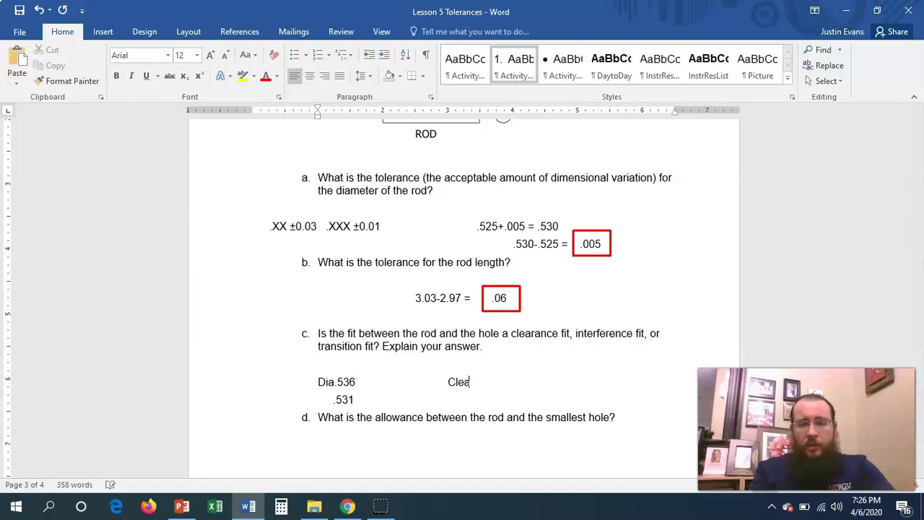
pyautogui.write('ra')
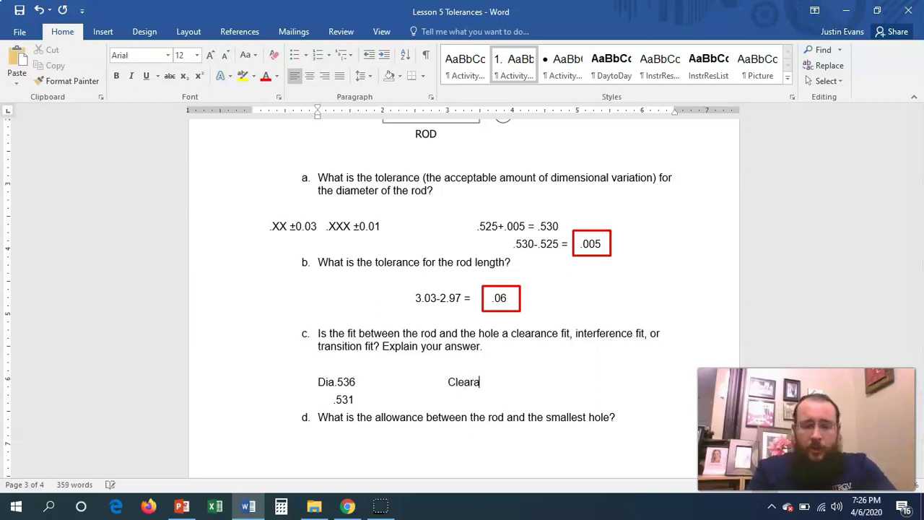
pyautogui.write('nce Fit')
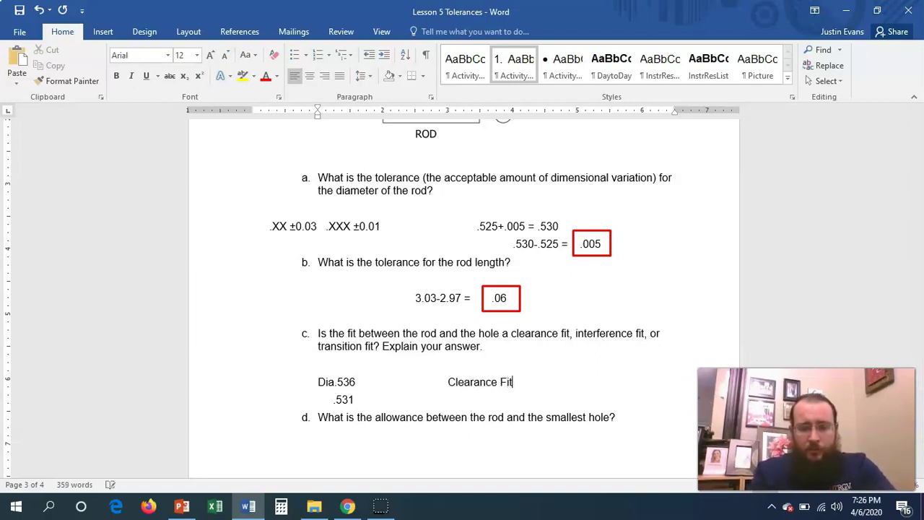
pyautogui.click(498, 310)
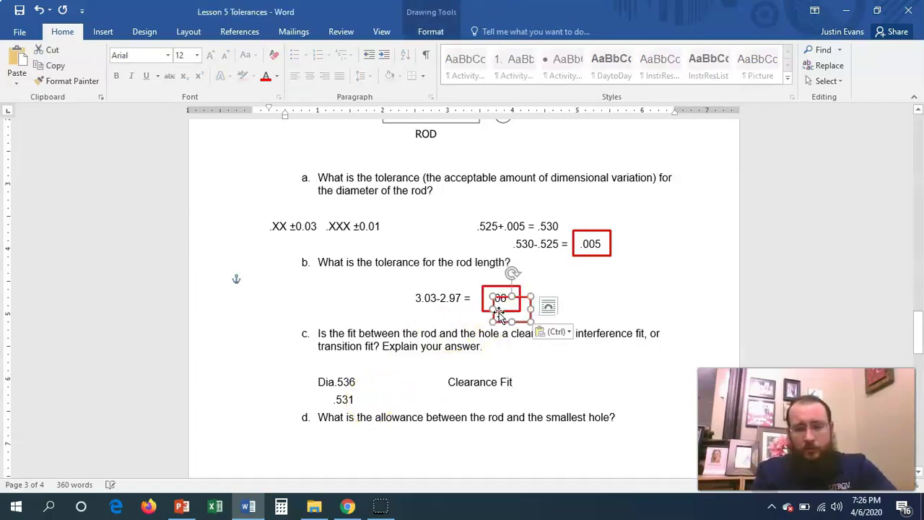
pyautogui.moveTo(514, 287)
pyautogui.mouseDown()
pyautogui.moveTo(476, 371)
pyautogui.moveTo(465, 374)
pyautogui.mouseUp()
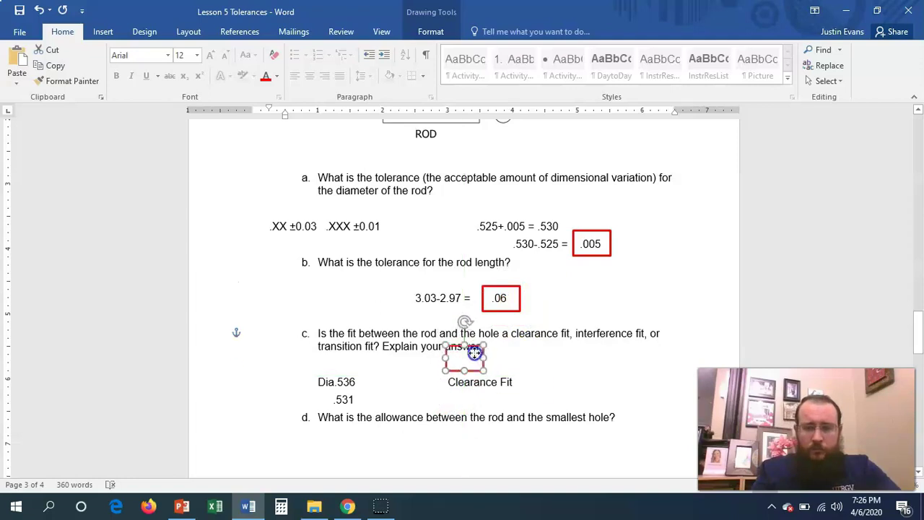
pyautogui.click(530, 378)
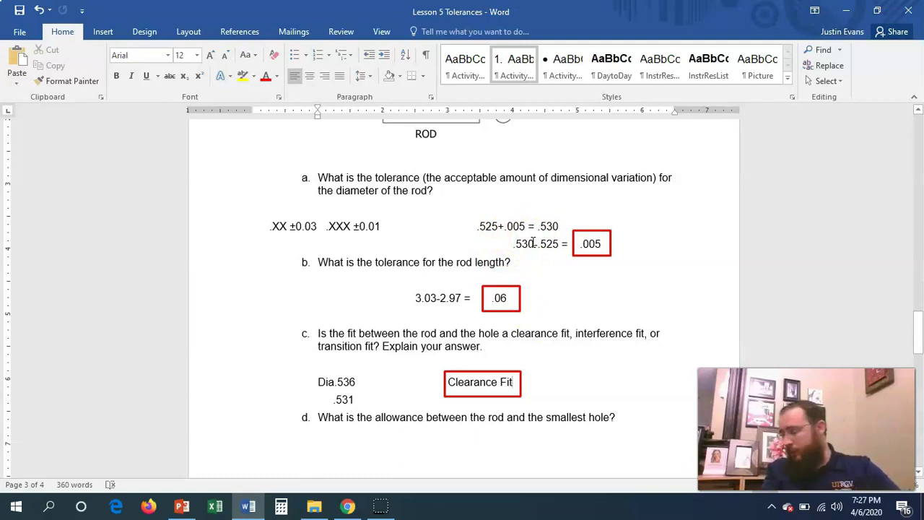
pyautogui.scroll(-3, 533, 243)
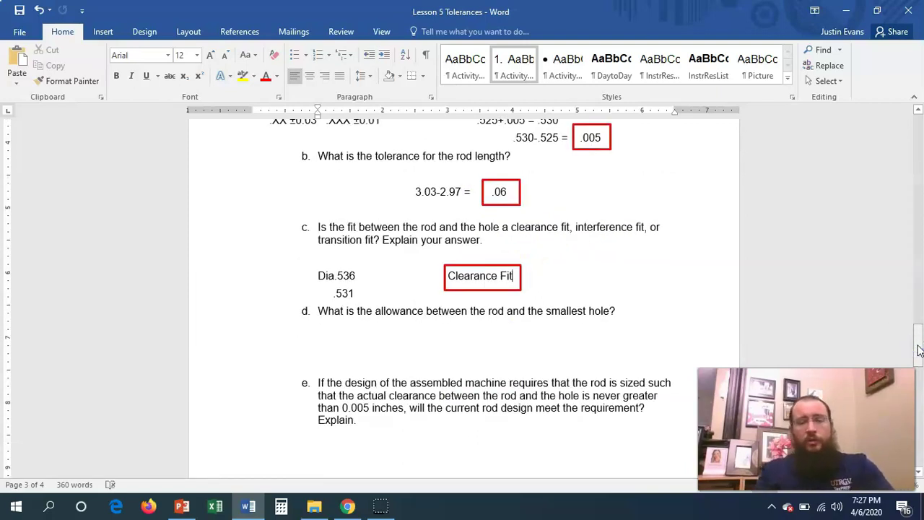
# Step: Review the Calculating Tolerance and Calculate Allowance slides, then return to the Word worksheet
pyautogui.hotkey('alt', 'Tab')
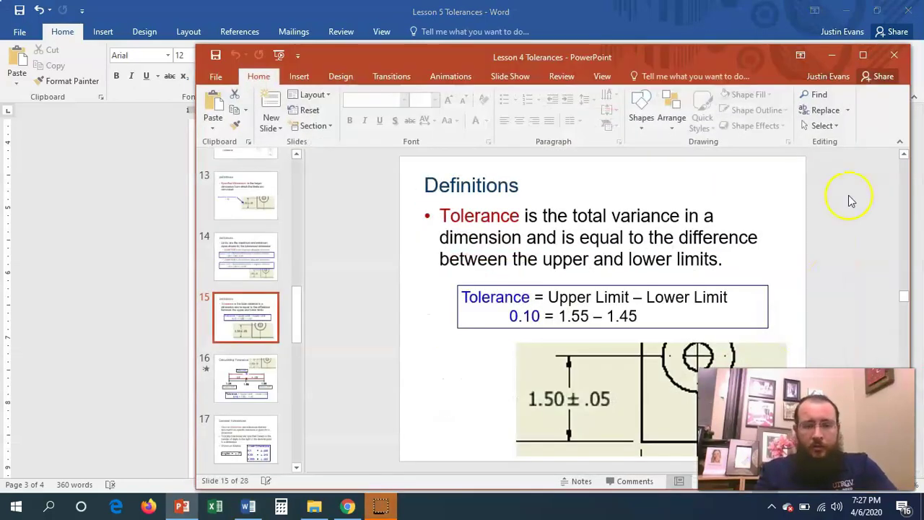
pyautogui.click(251, 390)
pyautogui.press('Down')
pyautogui.press('Down')
pyautogui.press('Down')
pyautogui.press('Down')
pyautogui.press('Down')
pyautogui.press('Down')
pyautogui.press('Down')
pyautogui.press('Down')
pyautogui.press('Down')
pyautogui.press('Down')
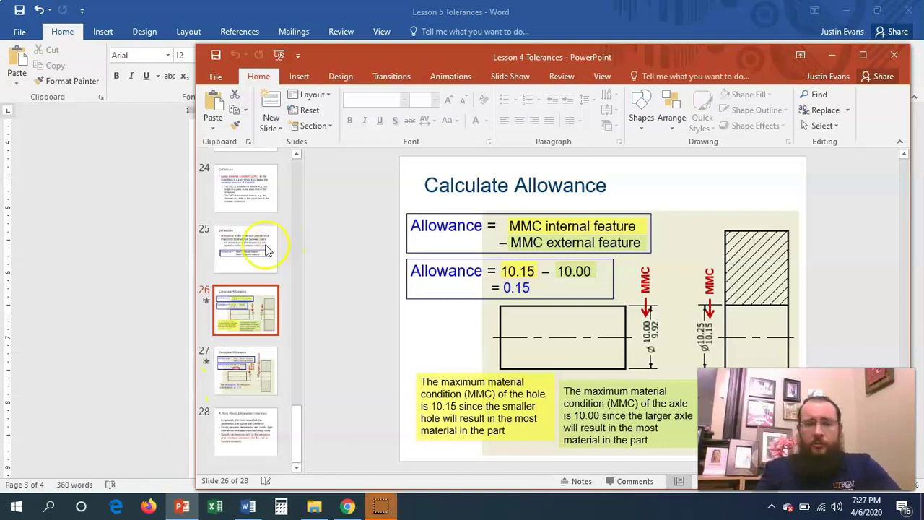
pyautogui.click(141, 273)
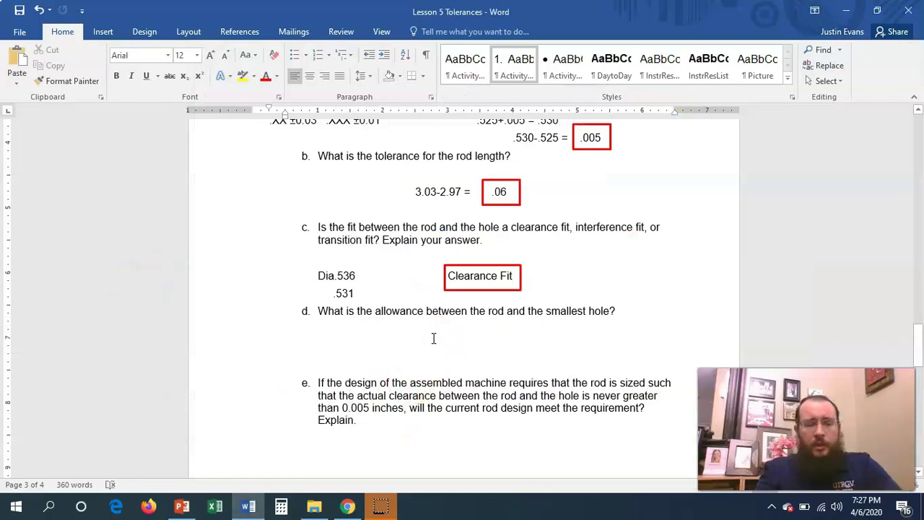
# Step: Under question d, type .530-.531 = .001, checking the Calculate Allowance slide
pyautogui.hotkey('ctrl', 'v')
pyautogui.click(520, 193)
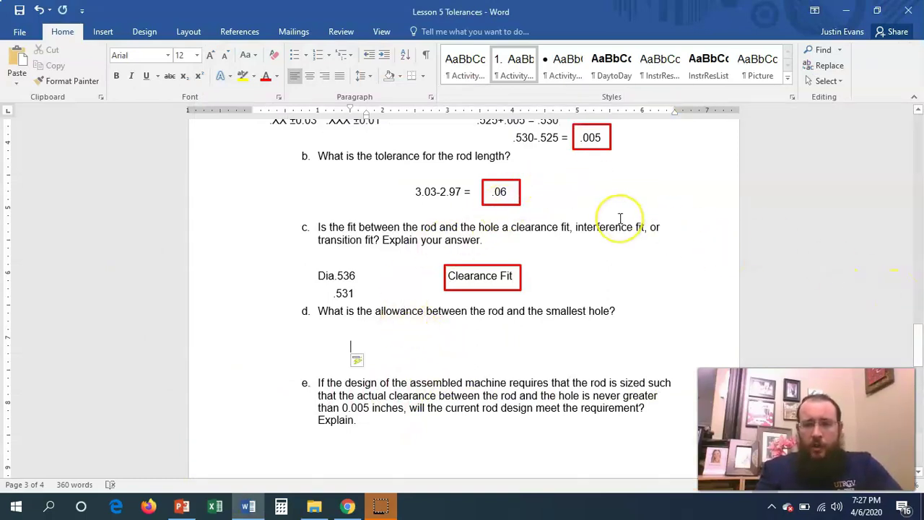
pyautogui.write('.5')
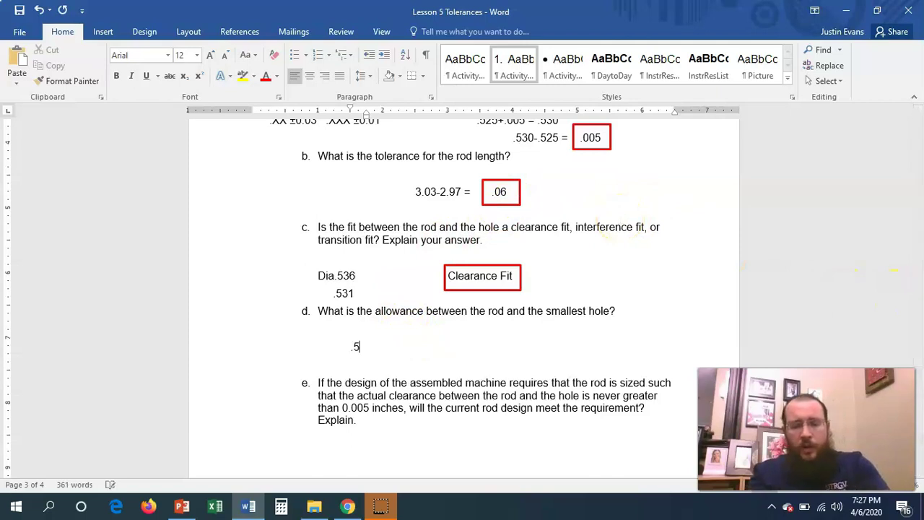
pyautogui.write('30-')
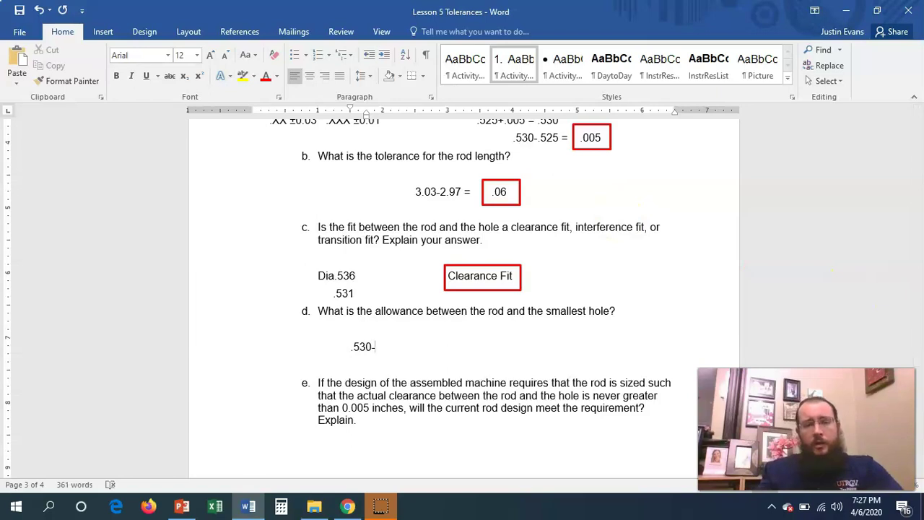
pyautogui.hotkey('alt', 'Tab')
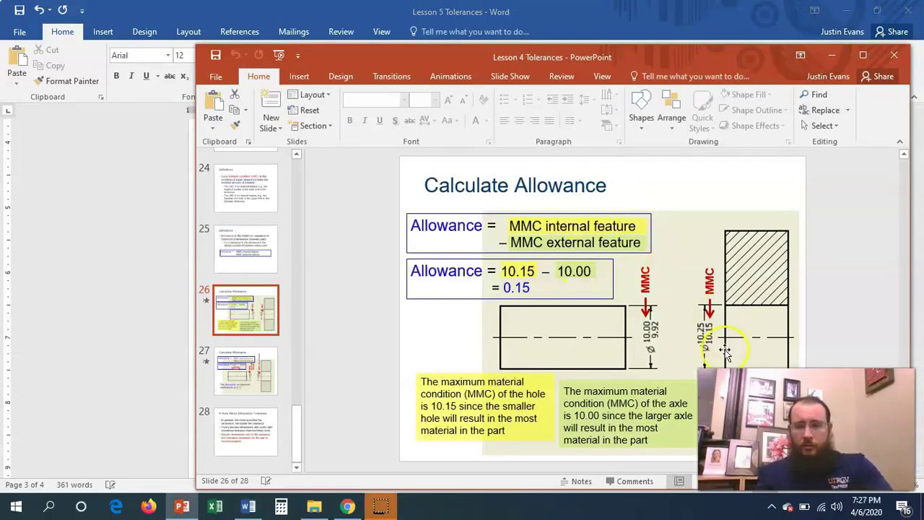
pyautogui.hotkey('alt', 'Tab')
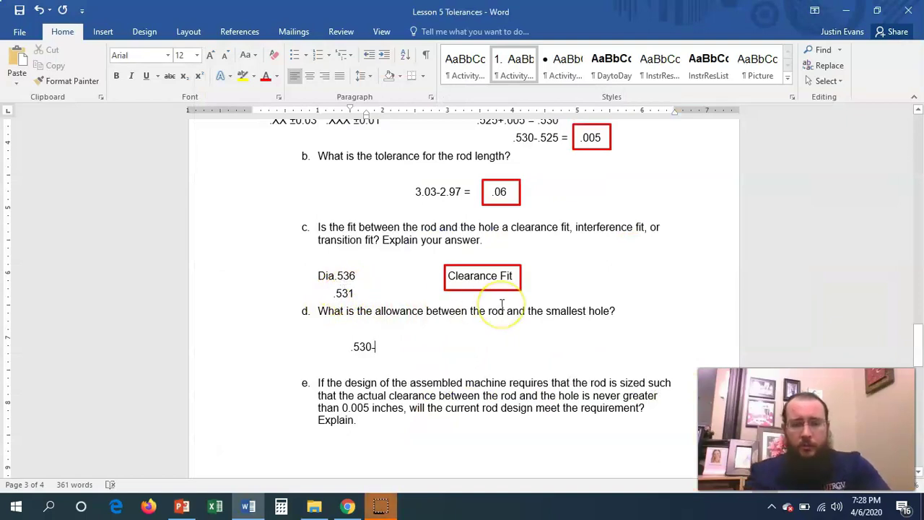
pyautogui.write('.531')
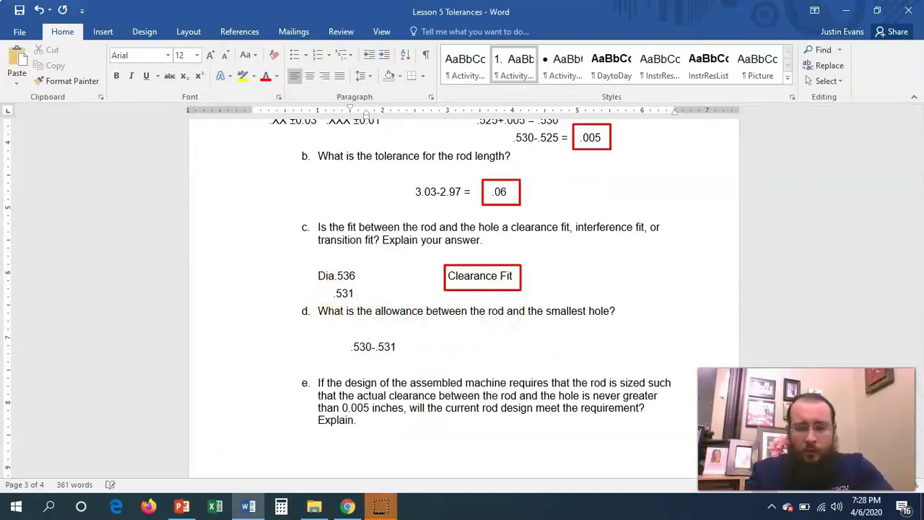
pyautogui.write('  =  ')
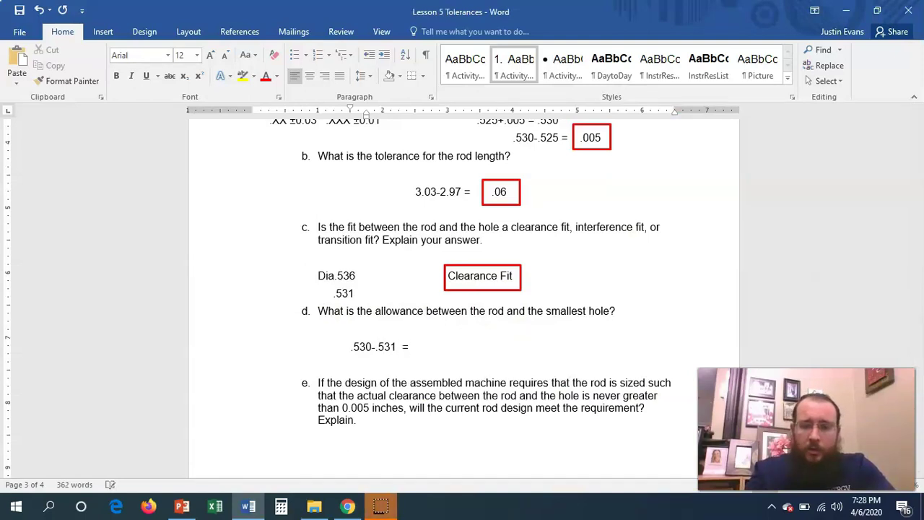
pyautogui.write('.001')
# Step: Frame .001 with a copy of the red box and scroll to question e
pyautogui.moveTo(514, 204); pyautogui.dragTo(438, 358)
pyautogui.click(583, 345)
pyautogui.click(693, 270)
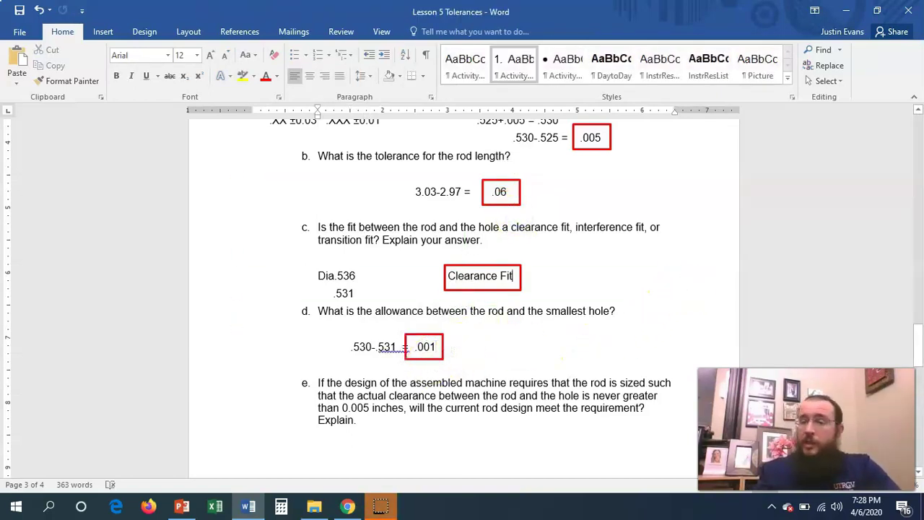
pyautogui.click(919, 473)
pyautogui.click(919, 473)
pyautogui.click(919, 472)
pyautogui.click(918, 473)
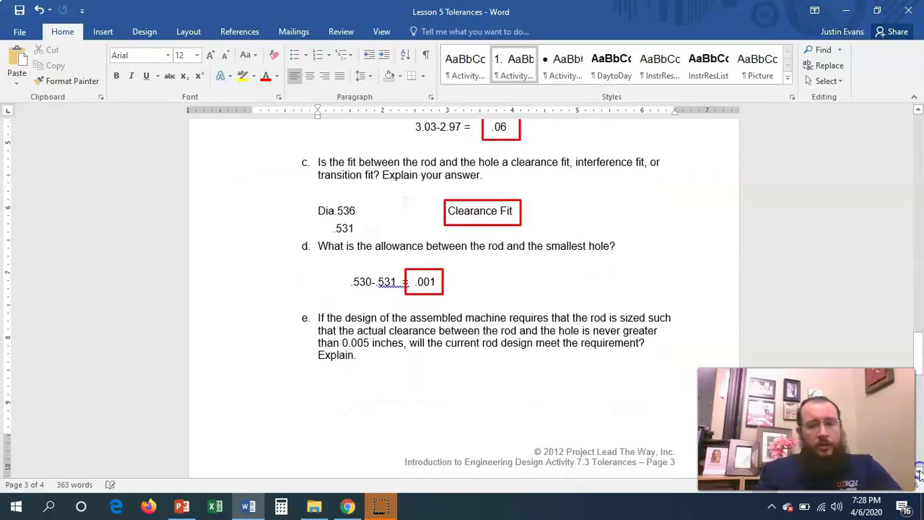
pyautogui.click(919, 473)
pyautogui.click(919, 472)
pyautogui.click(918, 473)
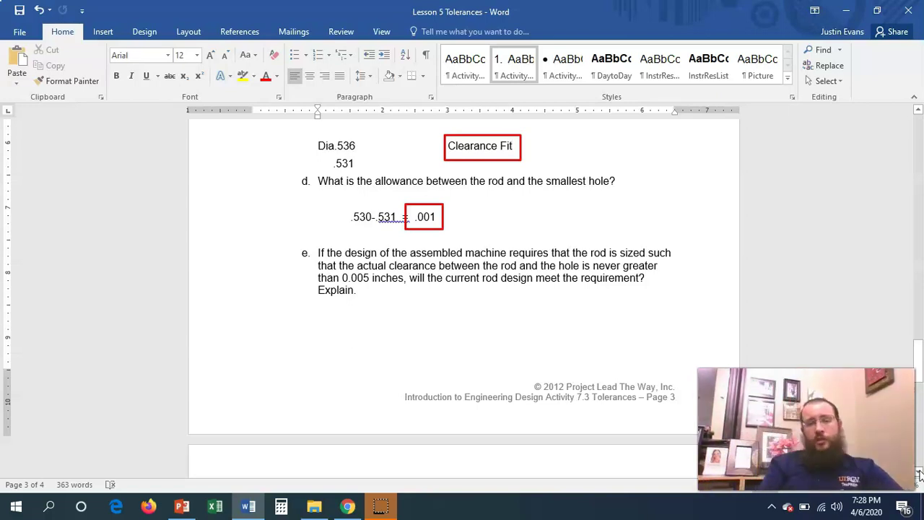
pyautogui.click(659, 266)
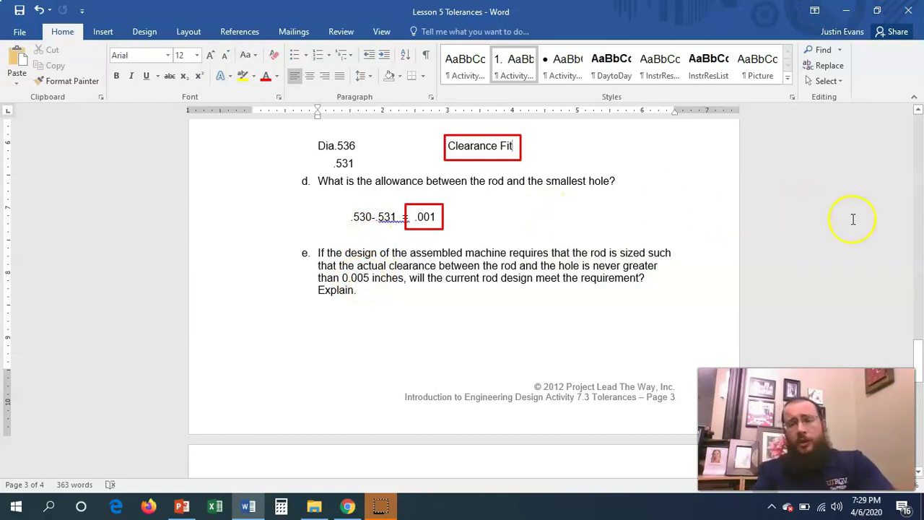
pyautogui.moveTo(919, 365); pyautogui.dragTo(919, 347)
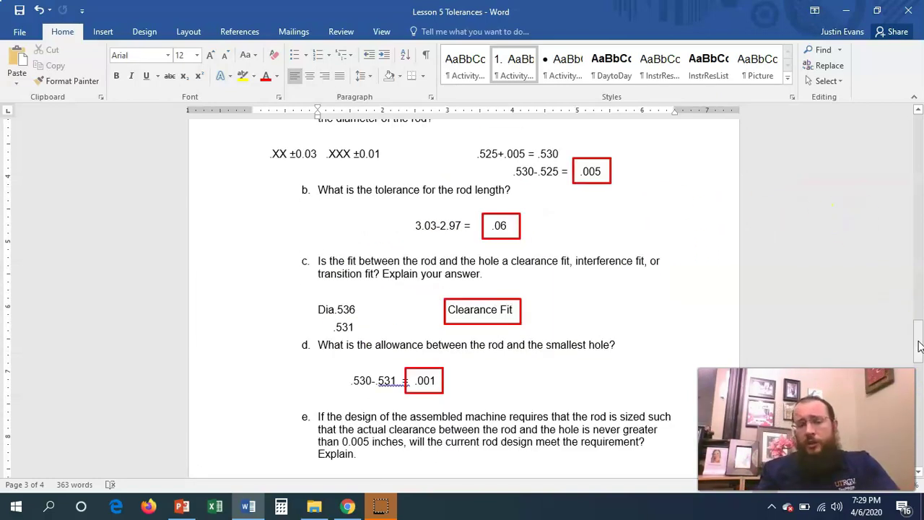
pyautogui.moveTo(919, 346); pyautogui.dragTo(919, 347)
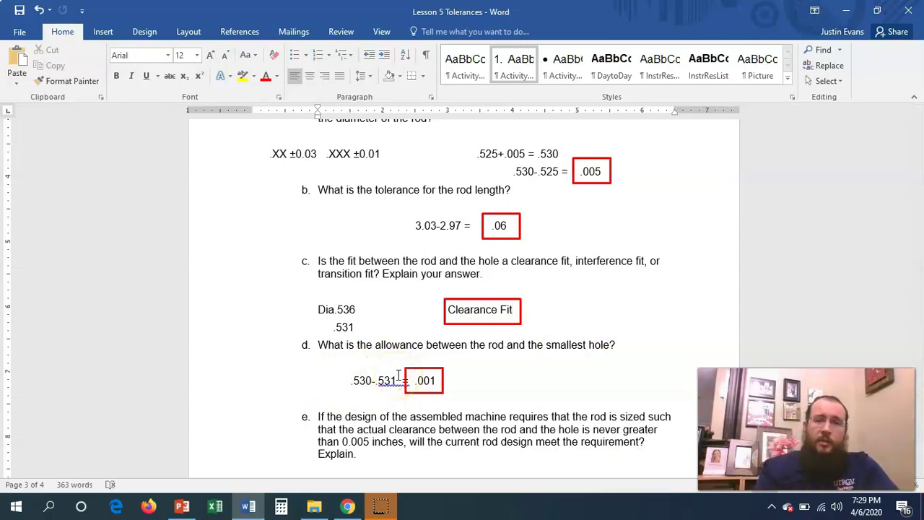
# Step: After question e's Explain prompt, work out .536-.525 = .011
pyautogui.click(401, 463)
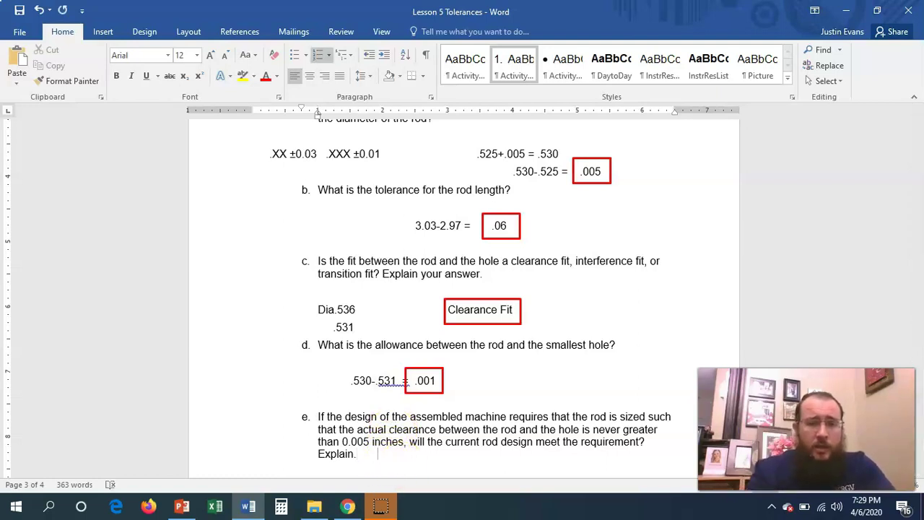
pyautogui.write('.536')
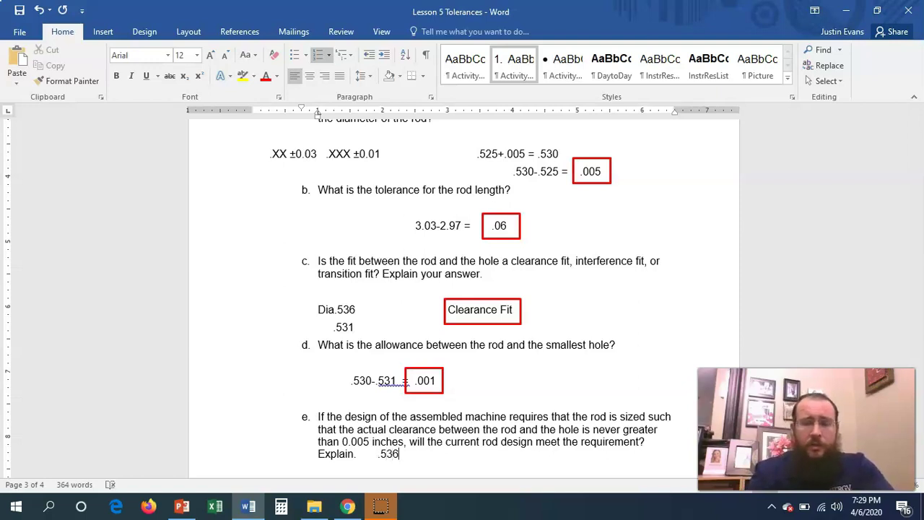
pyautogui.write('-')
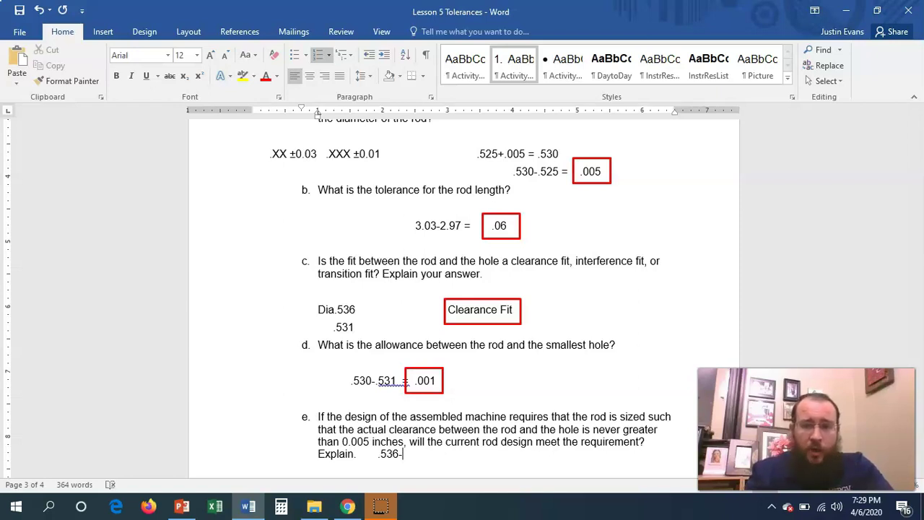
pyautogui.write('.525')
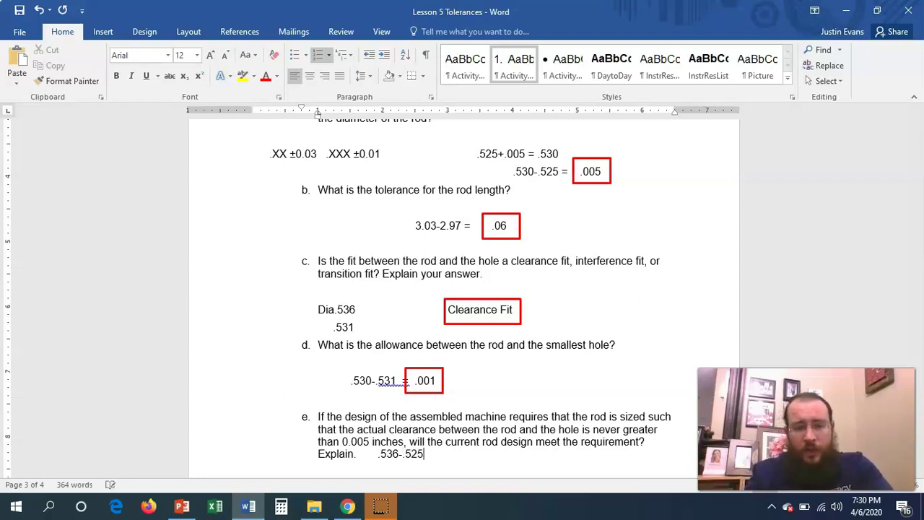
pyautogui.write('   = ')
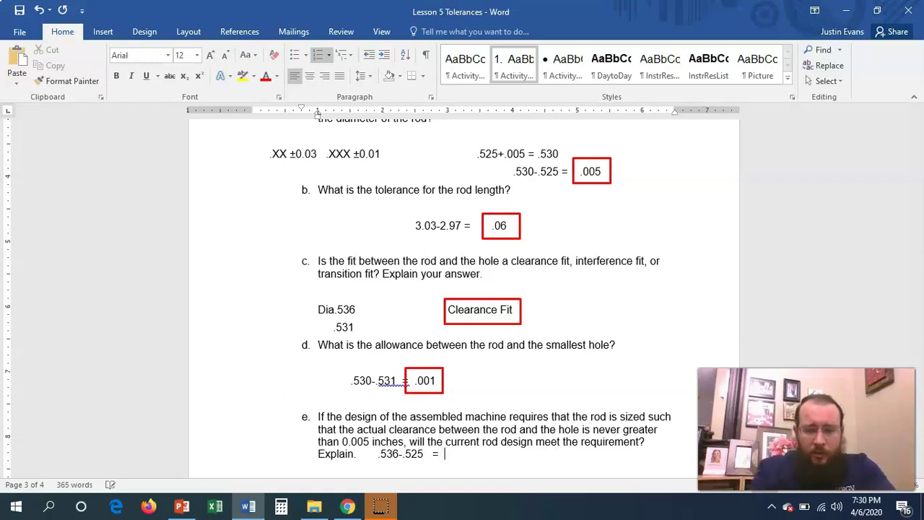
pyautogui.write('.011')
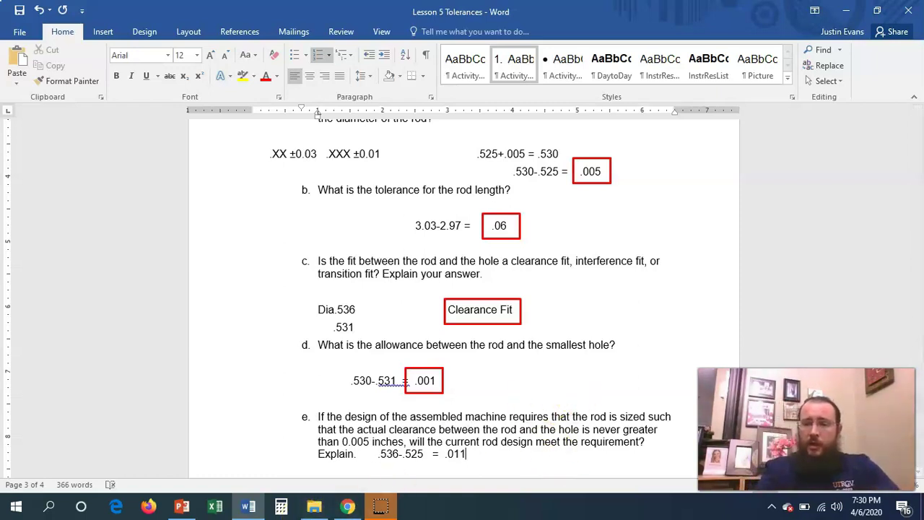
# Step: Below question e, answer 'No it won't, there is too much clearance in the tolerance.'
pyautogui.click(919, 473)
pyautogui.moveTo(919, 473); pyautogui.dragTo(919, 473)
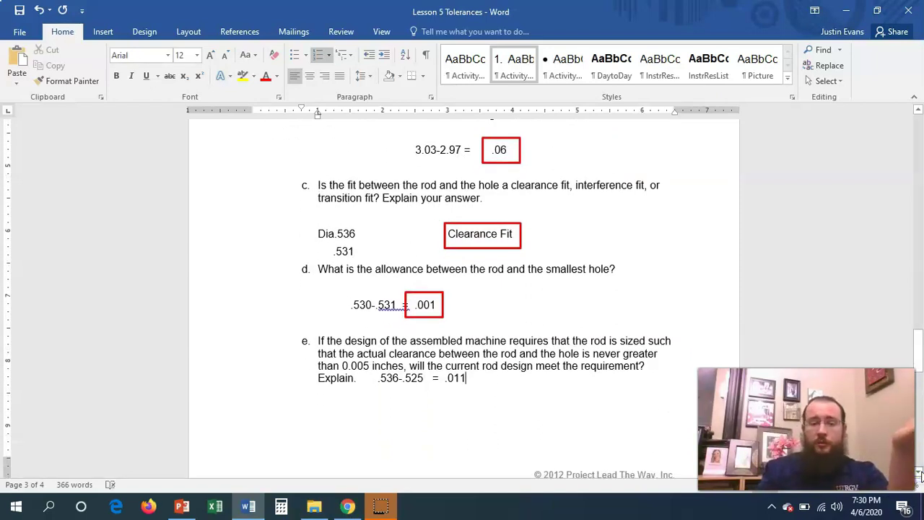
pyautogui.click(548, 412)
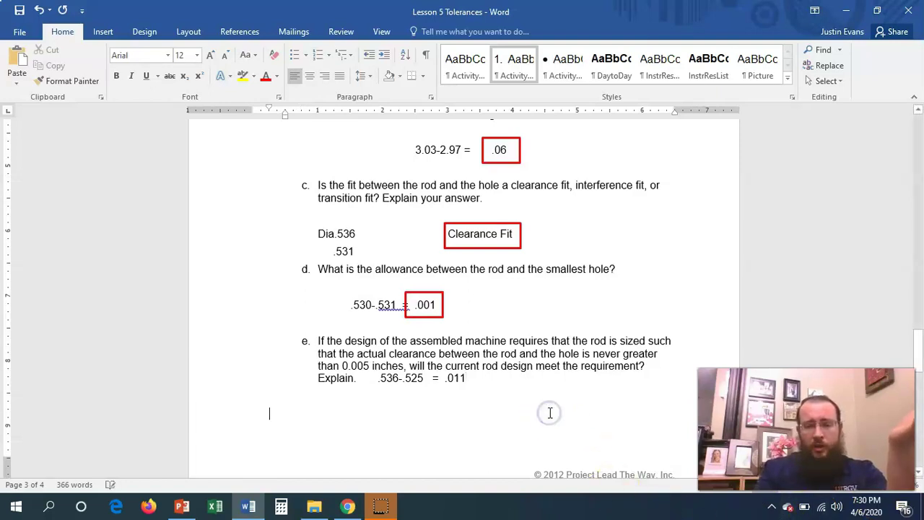
pyautogui.press('Tab')
pyautogui.press('Tab')
pyautogui.press('Tab')
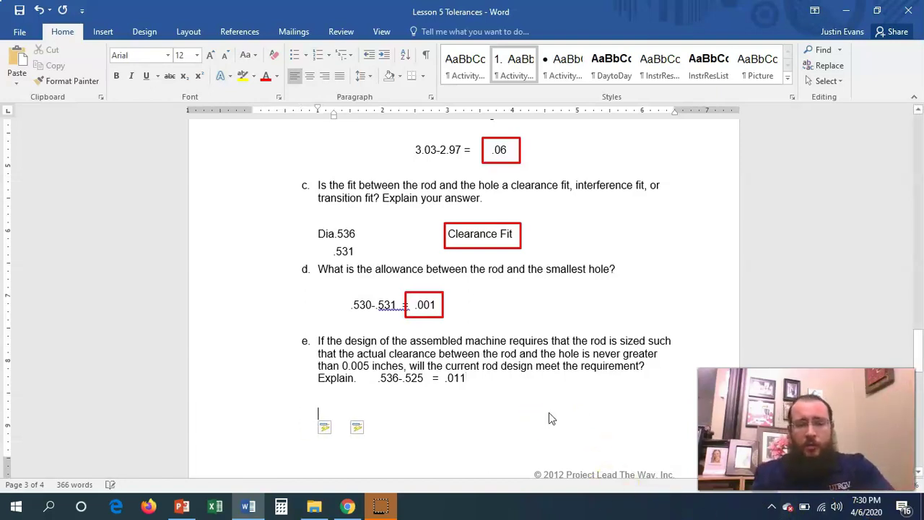
pyautogui.write("No it won'")
pyautogui.write('t, there ')
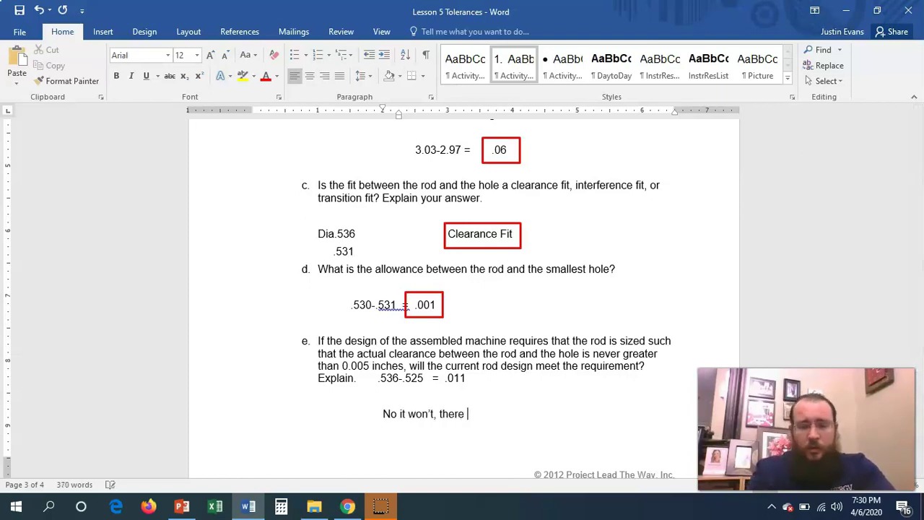
pyautogui.write('is too much clea')
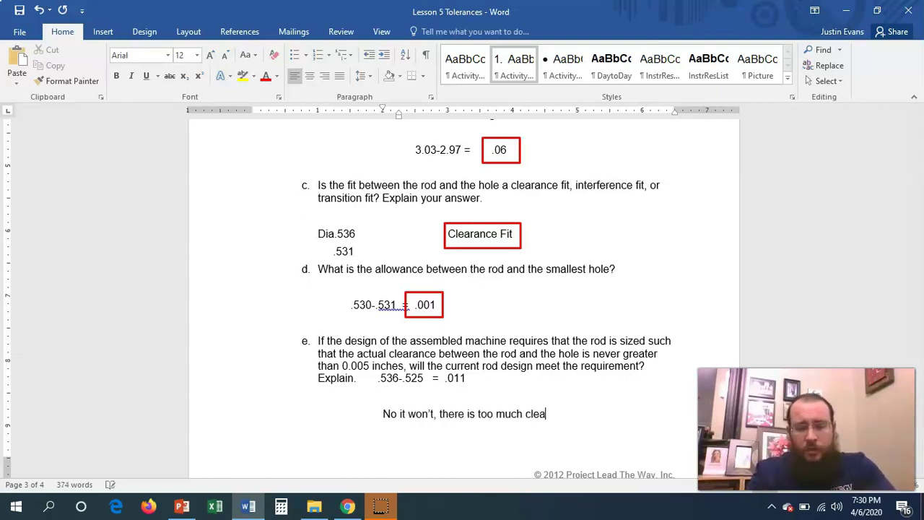
pyautogui.write('rance in the tolerance')
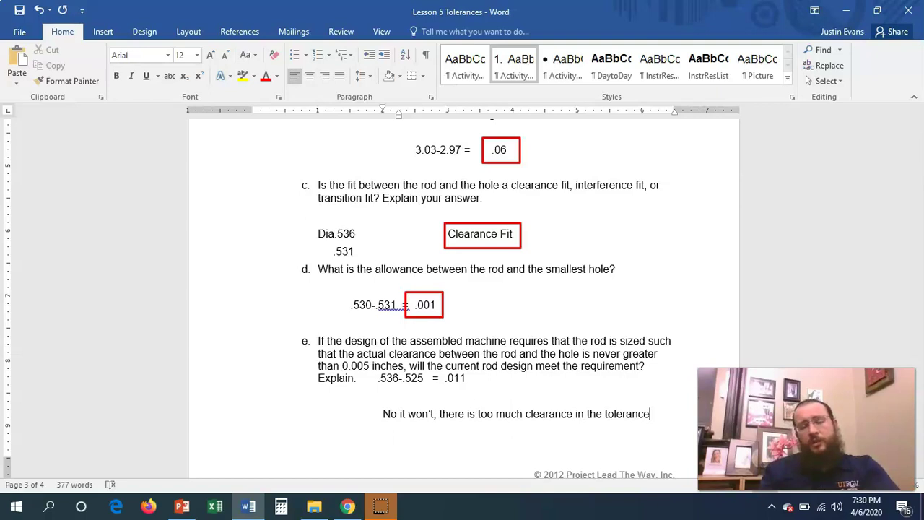
pyautogui.write('.')
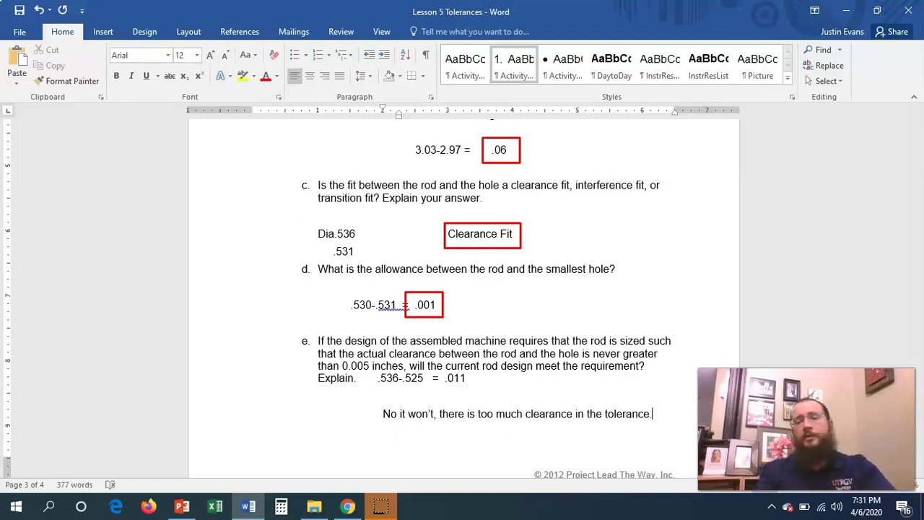
pyautogui.moveTo(911, 347)
pyautogui.mouseDown()
pyautogui.moveTo(913, 337)
pyautogui.moveTo(913, 345)
pyautogui.mouseUp()
# Step: Place a copy of the red .001 box around the 'No it won't...' line and scroll to question f
pyautogui.click(443, 136)
pyautogui.moveTo(377, 222); pyautogui.dragTo(647, 252)
pyautogui.moveTo(914, 364); pyautogui.dragTo(921, 395)
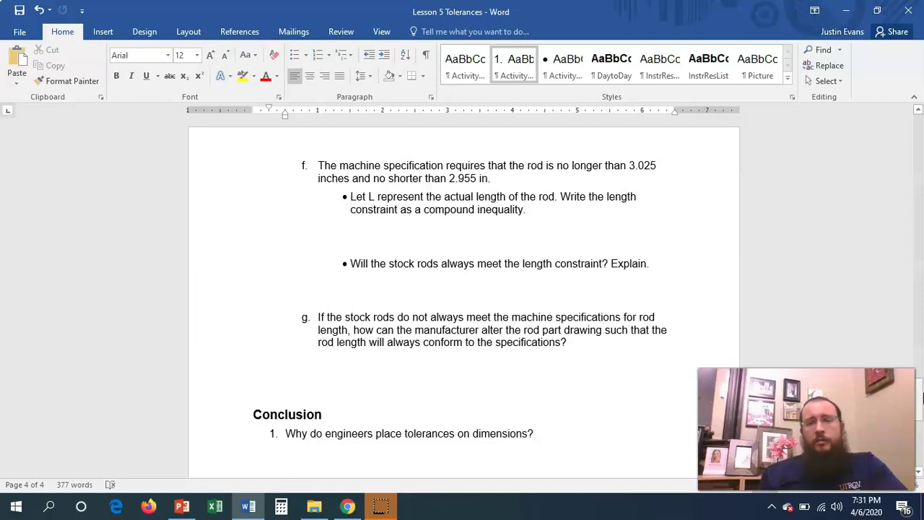
# Step: Under question f's first bullet, centre a line reading 2.955, L and 3.025 separated by tabs
pyautogui.click(509, 232)
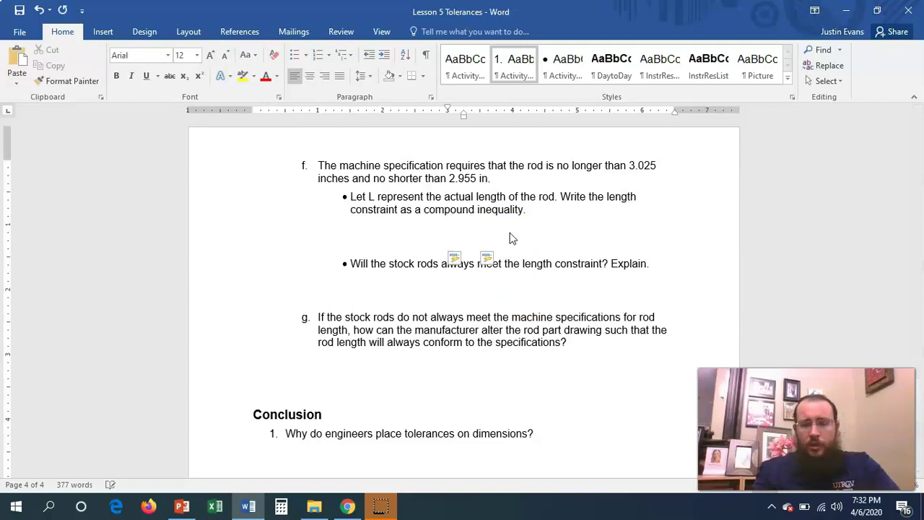
pyautogui.write('L')
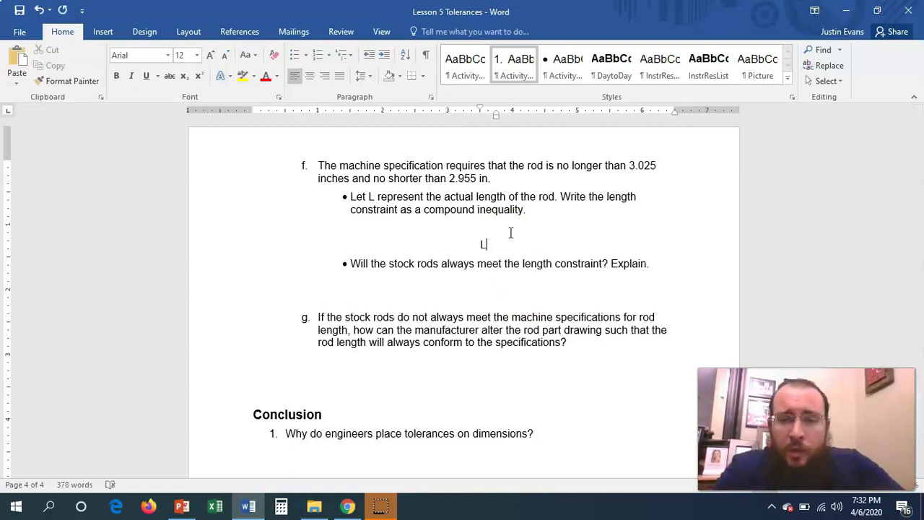
pyautogui.hotkey('ctrl', 'l')
pyautogui.hotkey('ctrl', 'e')
pyautogui.press('Home')
pyautogui.write('2')
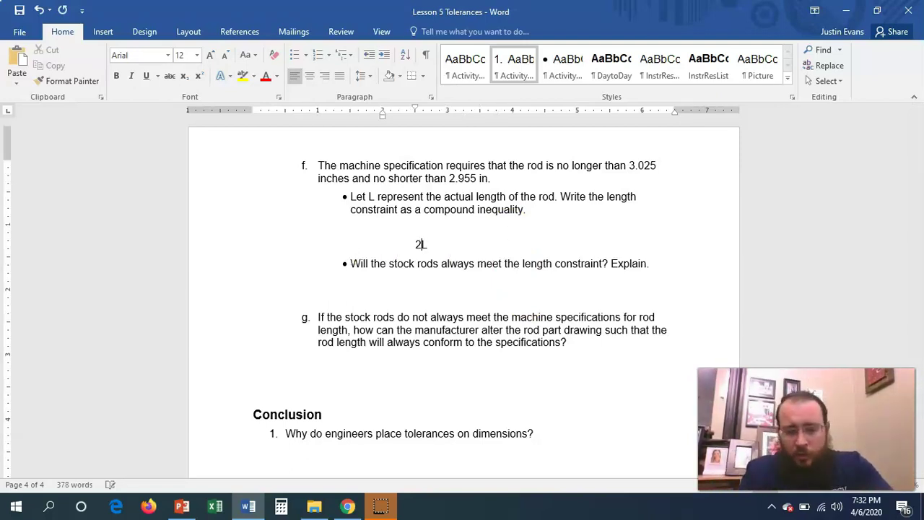
pyautogui.write('.955')
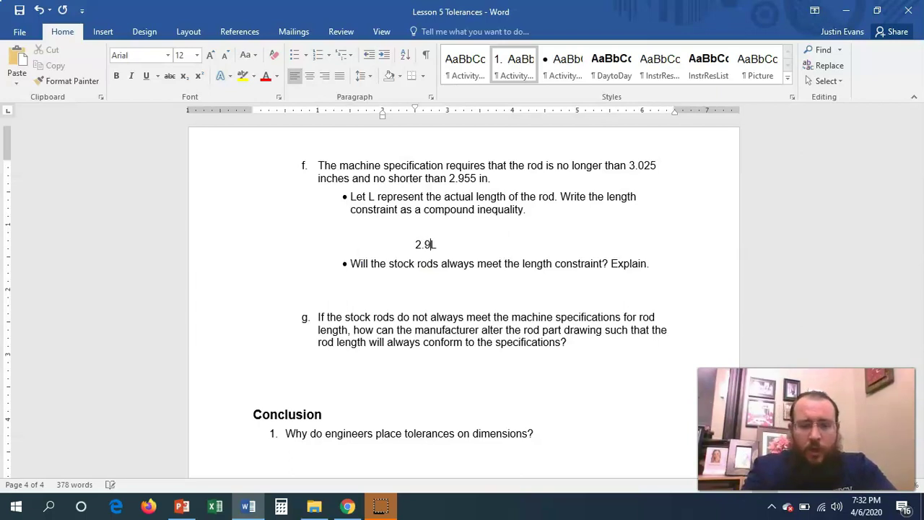
pyautogui.press('Tab')
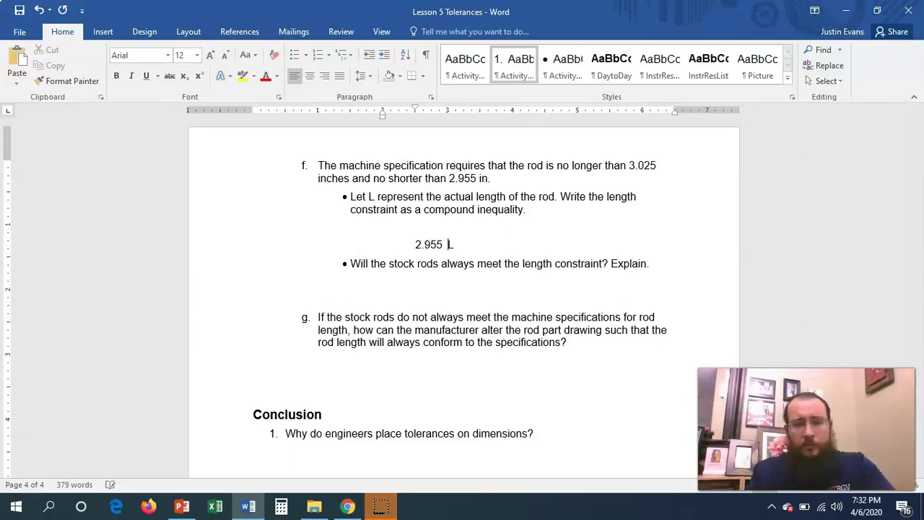
pyautogui.press('Tab')
pyautogui.write('3.025')
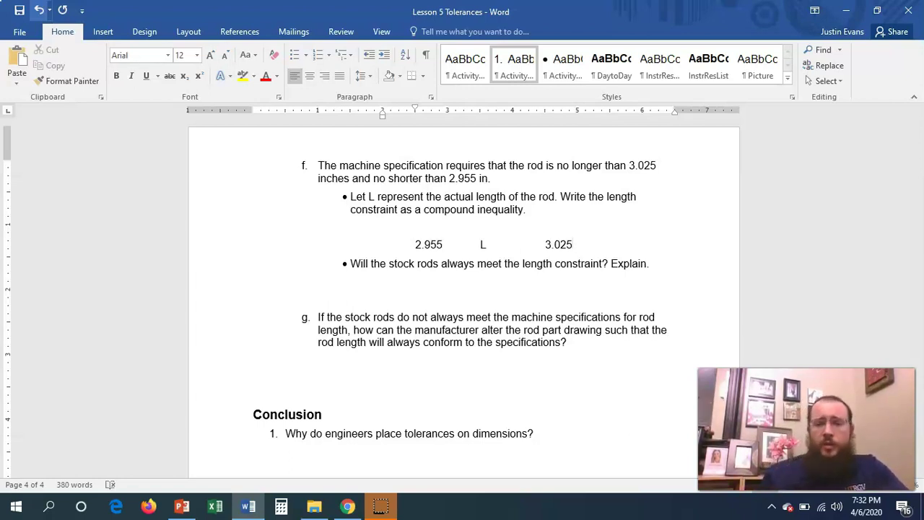
pyautogui.press('Left')
pyautogui.press('Left')
pyautogui.press('Left')
pyautogui.press('Left')
pyautogui.press('Left')
pyautogui.press('Left')
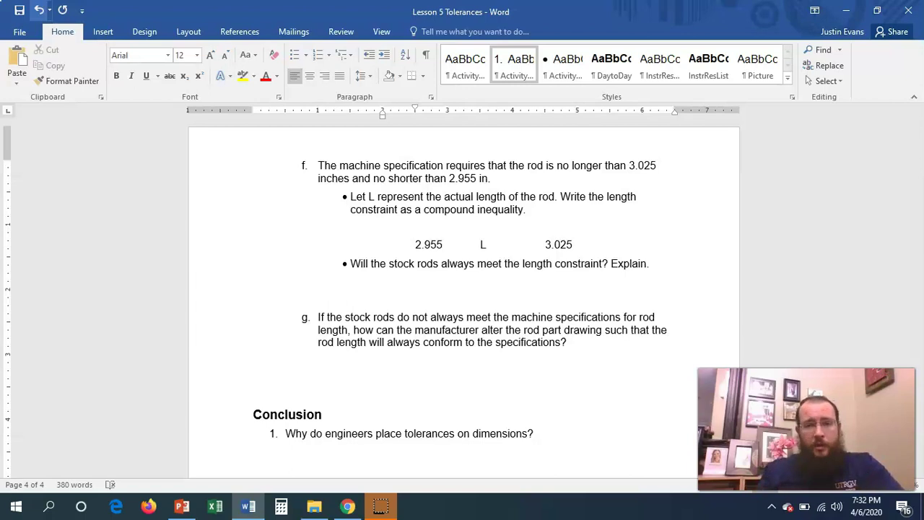
pyautogui.click(103, 31)
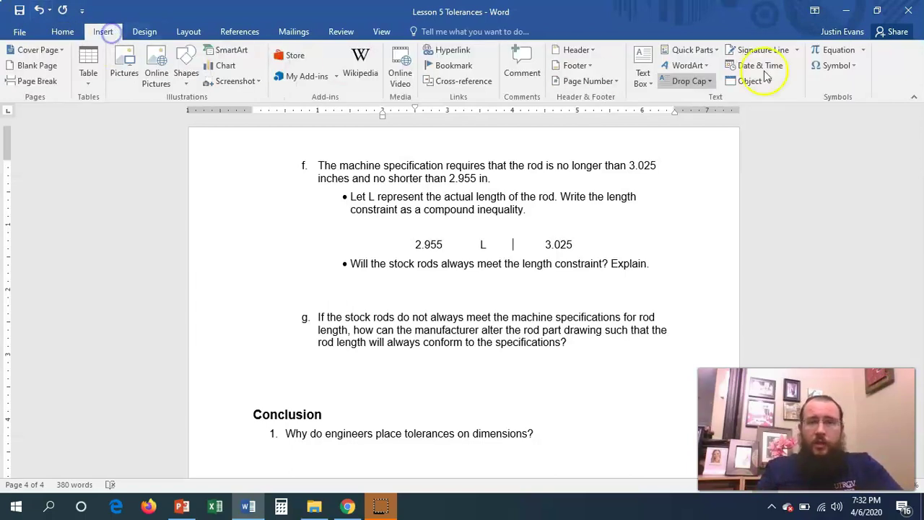
# Step: Insert a ≤ sign between L and 3.025 and remove the tab gaps around L
pyautogui.click(841, 65)
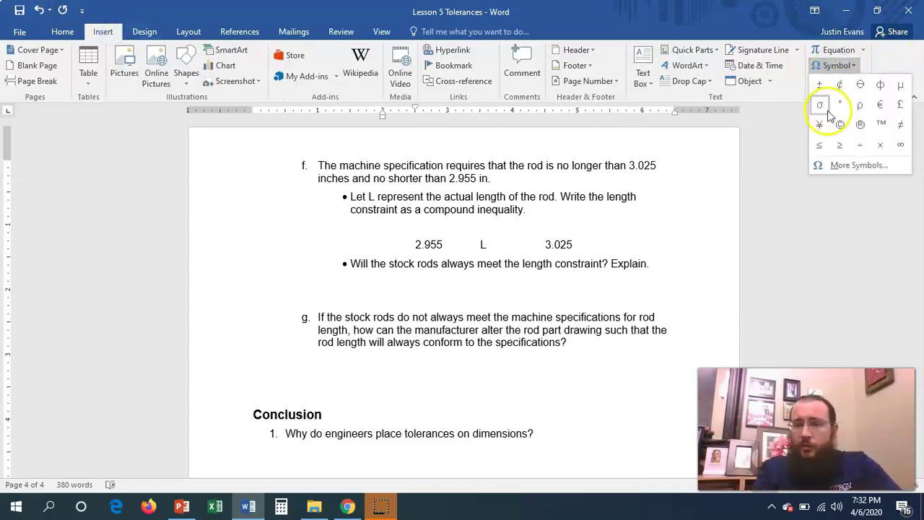
pyautogui.click(820, 144)
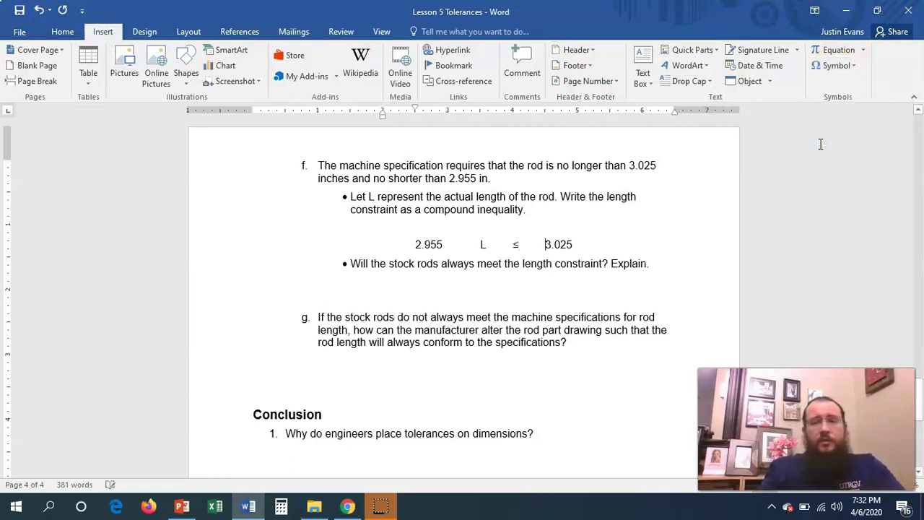
pyautogui.press('Delete')
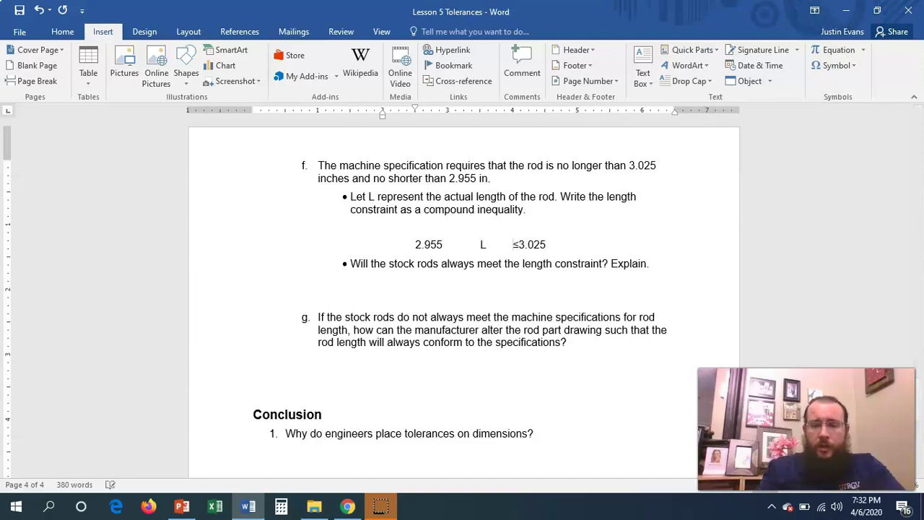
pyautogui.press('BackSpace')
pyautogui.press('Right')
pyautogui.click(480, 247)
pyautogui.press('BackSpace')
pyautogui.press('BackSpace')
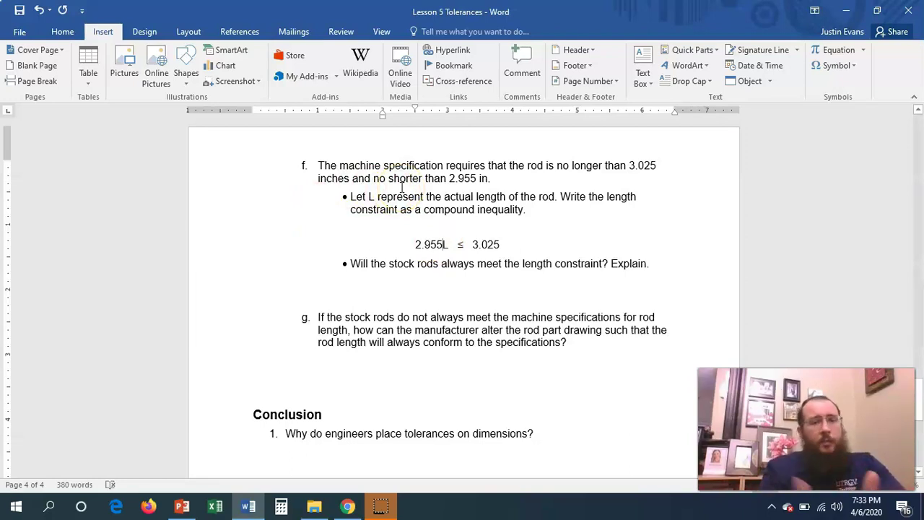
# Step: Add a ≤ after 2.955, then indent the empty line under the second bullet
pyautogui.click(843, 67)
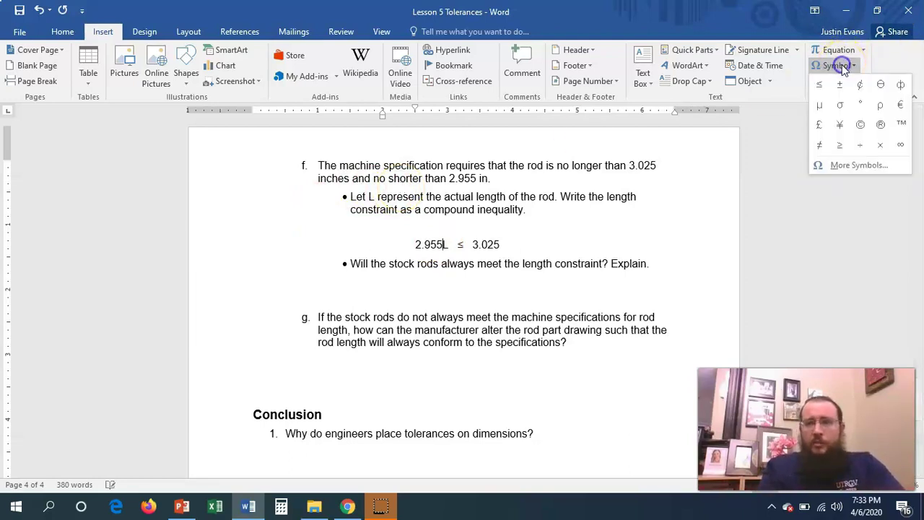
pyautogui.click(819, 85)
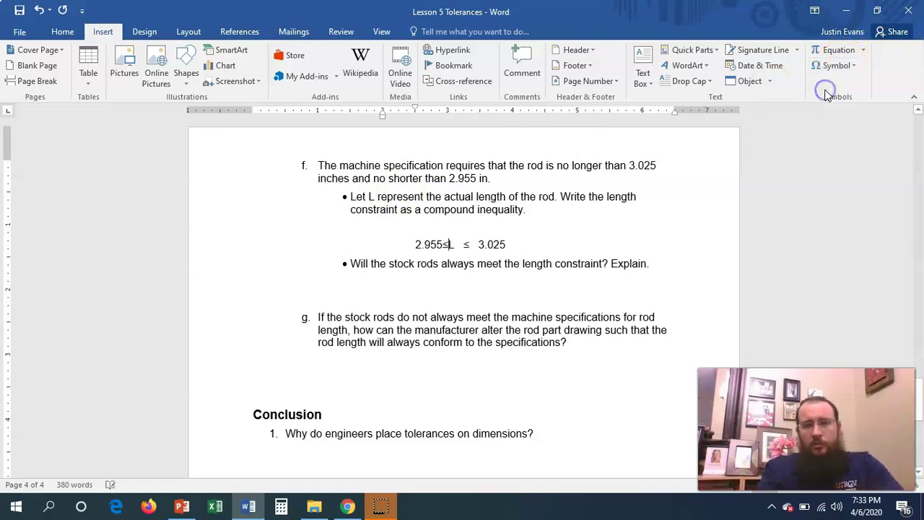
pyautogui.press('Left')
pyautogui.press('Left')
pyautogui.press('Left')
pyautogui.press('Down')
pyautogui.press('Down')
pyautogui.press('Tab')
pyautogui.press('Tab')
pyautogui.press('Tab')
pyautogui.press('Tab')
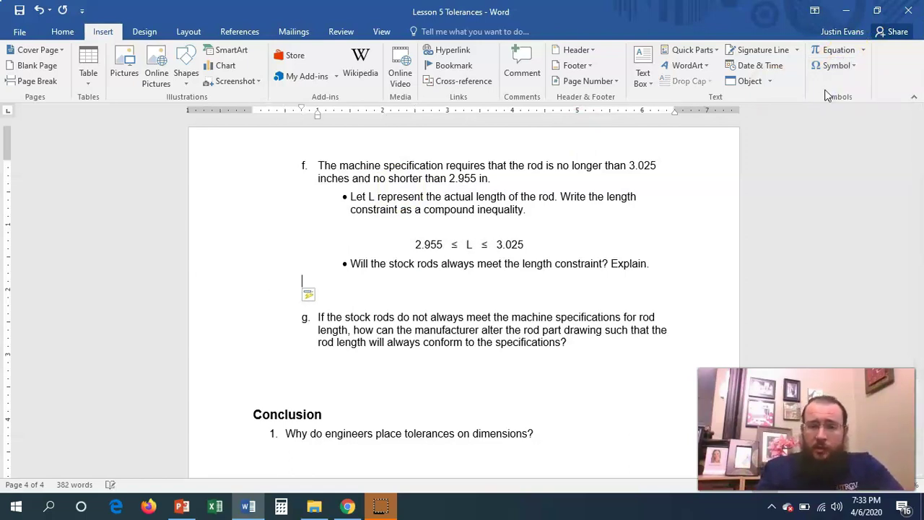
pyautogui.press('Tab')
pyautogui.press('Tab')
pyautogui.press('Tab')
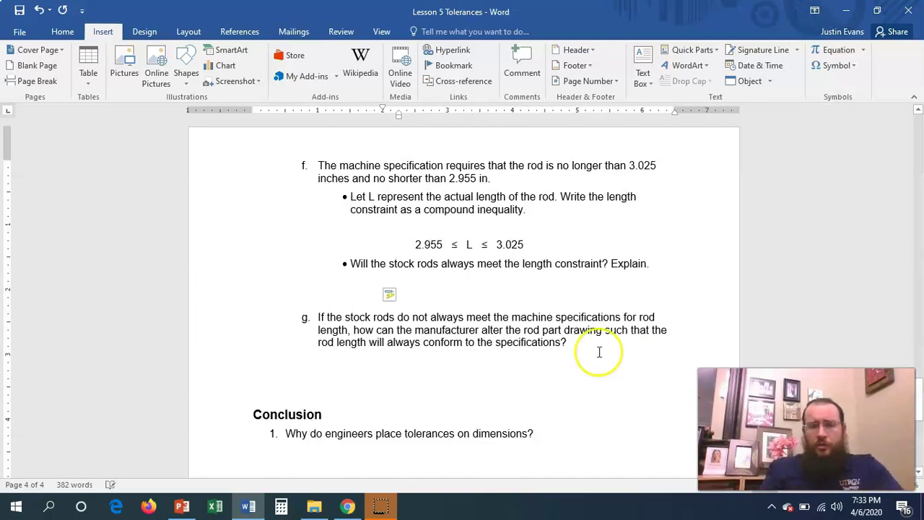
pyautogui.moveTo(919, 401); pyautogui.dragTo(919, 324)
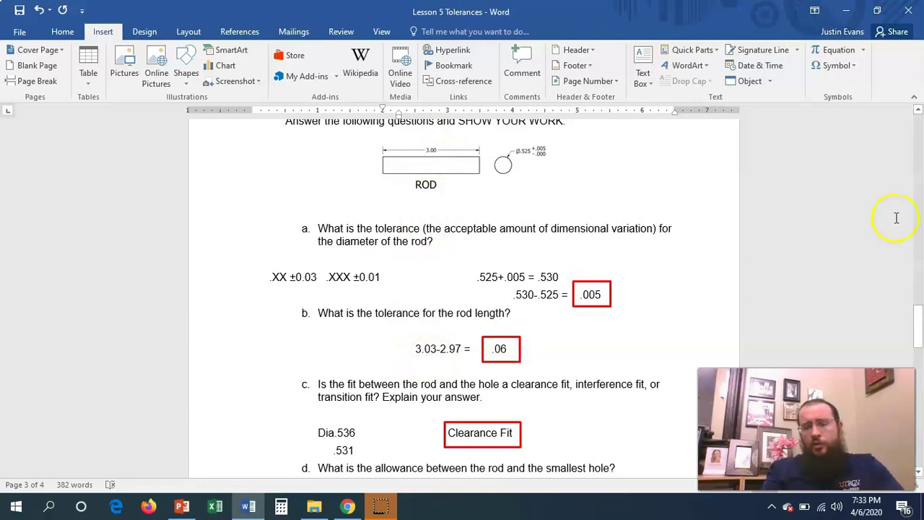
pyautogui.moveTo(918, 330); pyautogui.dragTo(919, 393)
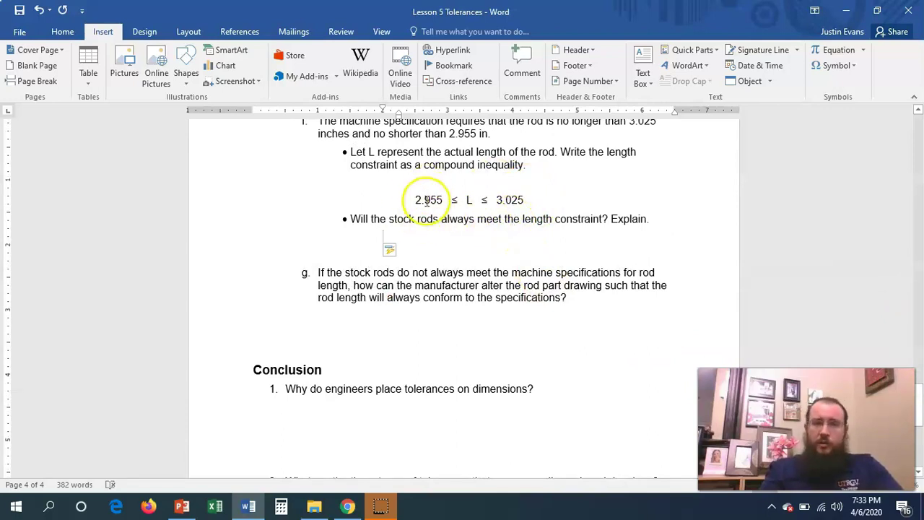
# Step: Type 'OK on the minimum, but too large on the maximum.' under question f's second bullet
pyautogui.click(387, 236)
pyautogui.write('OK on the minimun')
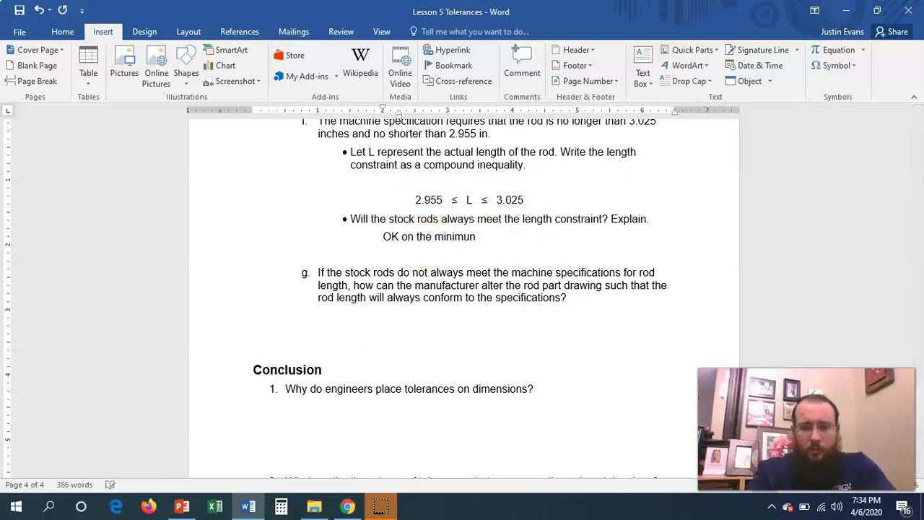
pyautogui.press('BackSpace')
pyautogui.write('m, but too l')
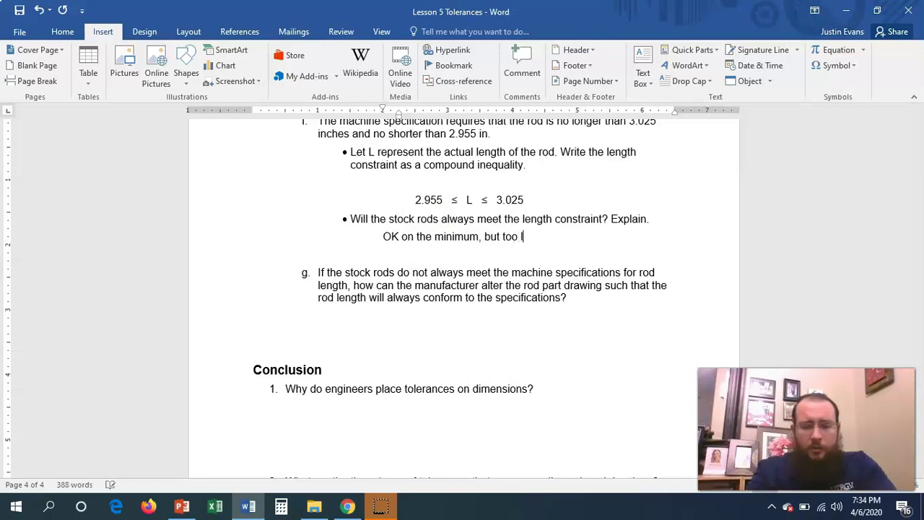
pyautogui.write('arge on the maximum.')
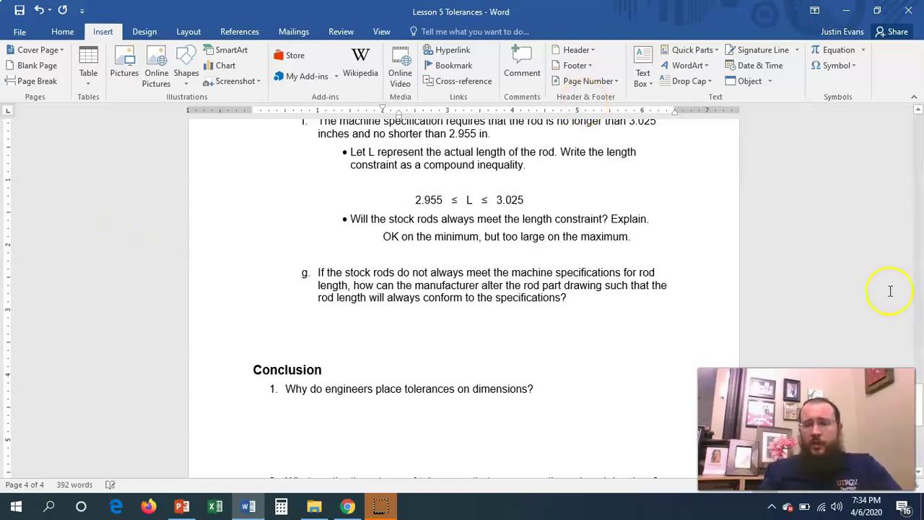
pyautogui.scroll(5, 584, 181)
# Step: Drag a copy of the red box over question f's answers, then place the cursor under question g
pyautogui.moveTo(584, 181); pyautogui.dragTo(647, 455)
pyautogui.scroll(-5, 411, 347)
pyautogui.click(411, 345)
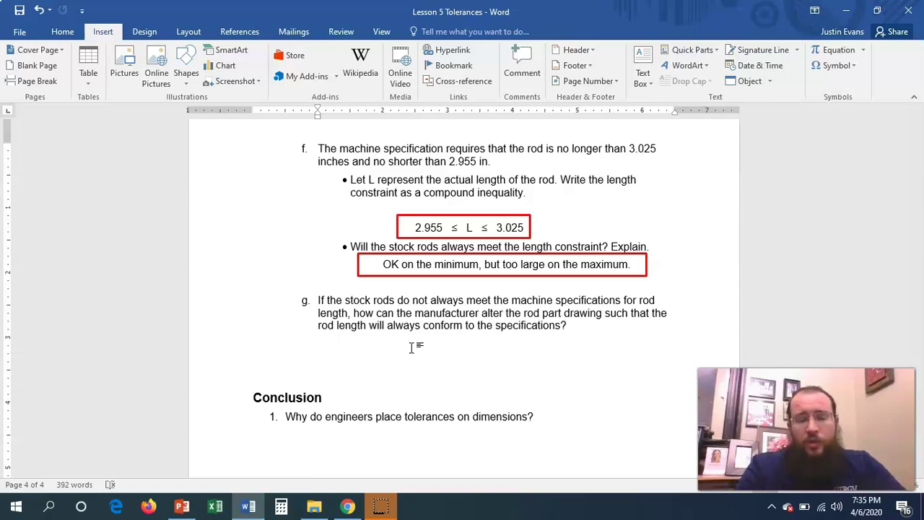
# Step: Type 'Use the numbers above as a Limit Dimension, or use 3.00±.025.' under question g
pyautogui.write('Use ')
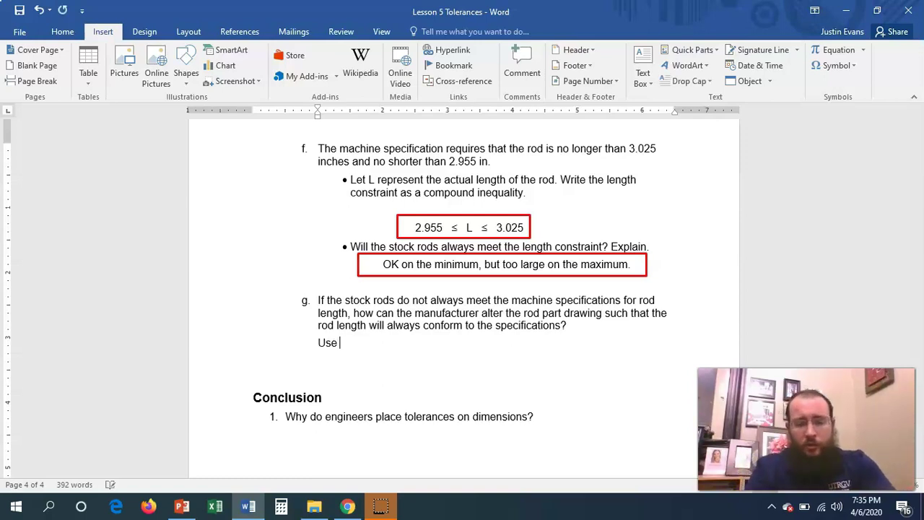
pyautogui.write('the number')
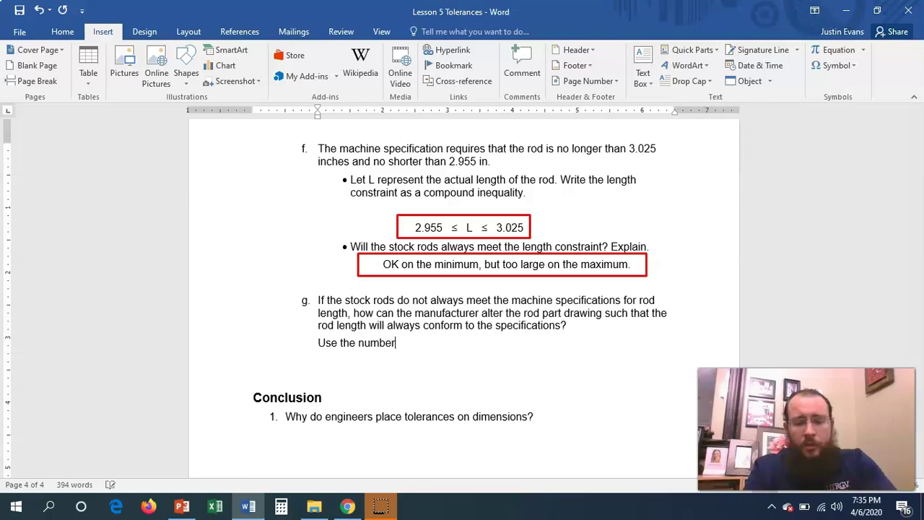
pyautogui.write('s above a')
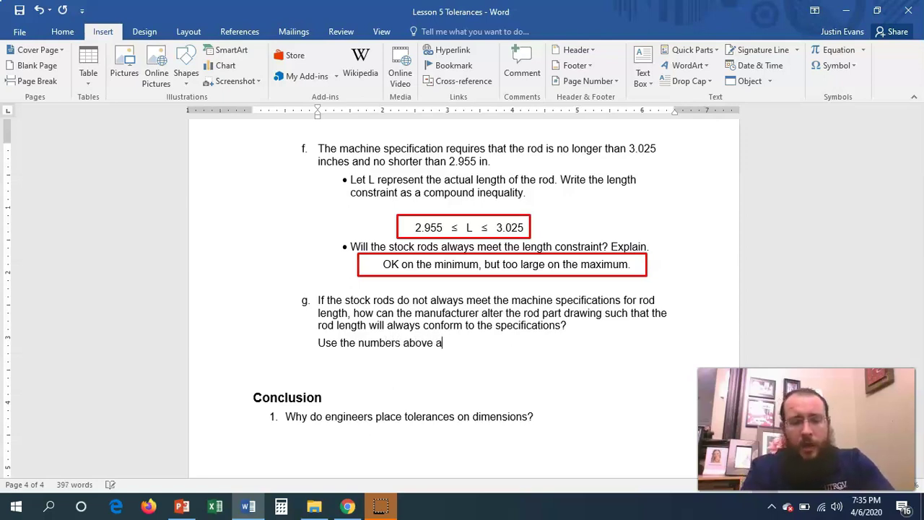
pyautogui.write('s a Lim')
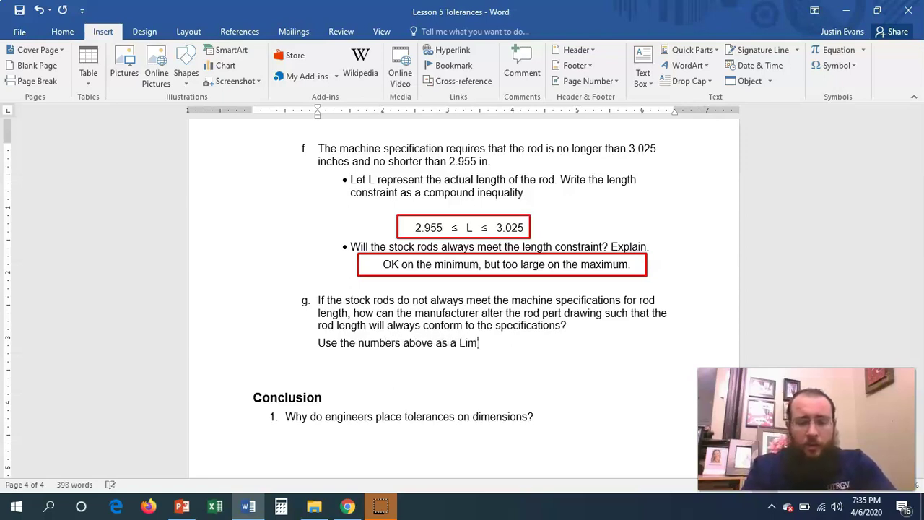
pyautogui.write('it Dimen')
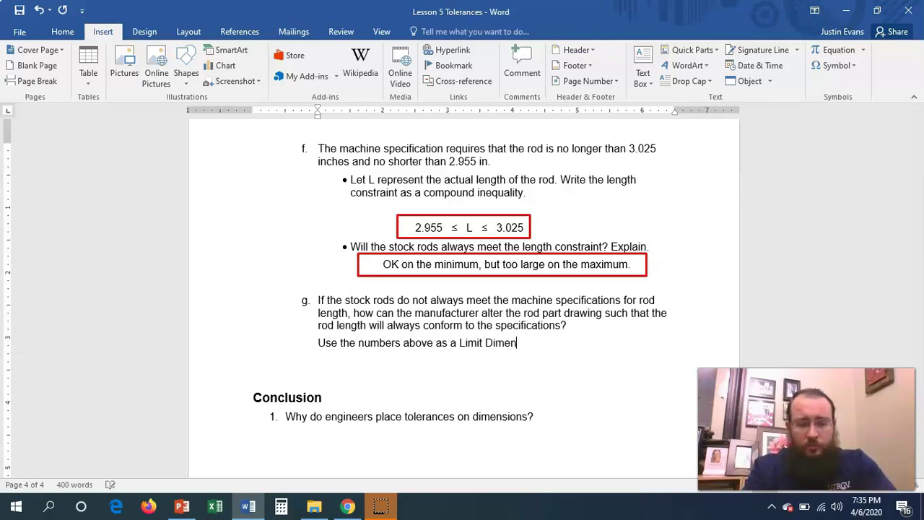
pyautogui.write('sion,')
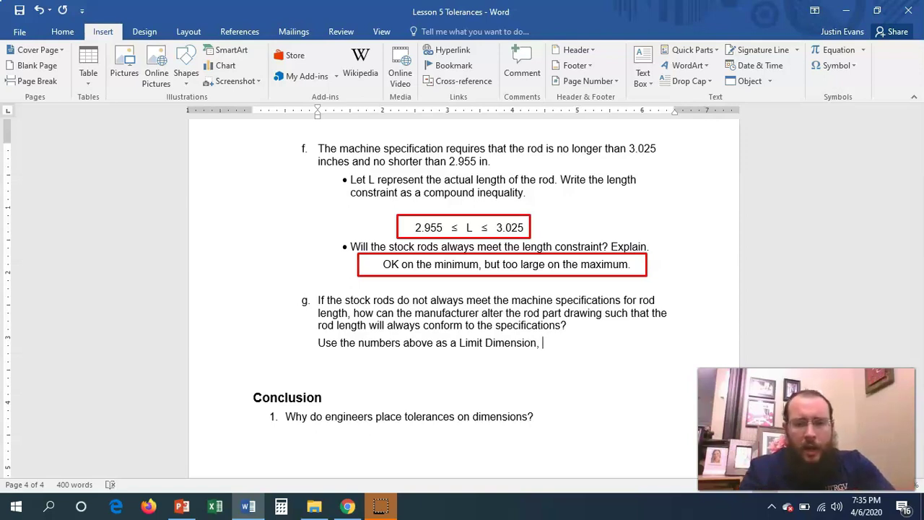
pyautogui.write('o')
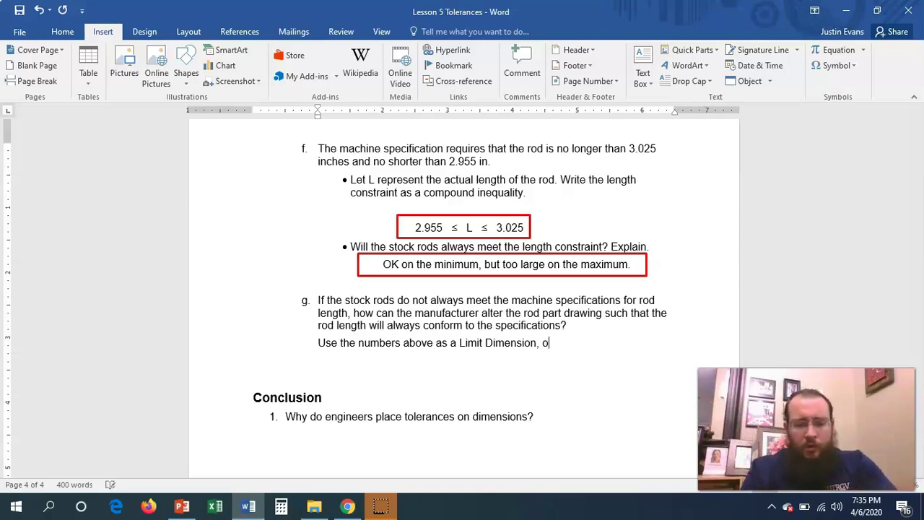
pyautogui.write('r use 3')
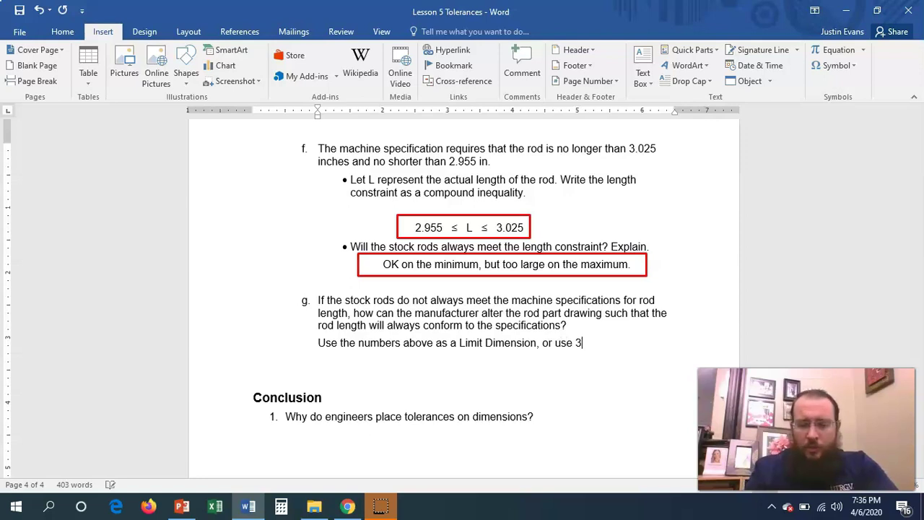
pyautogui.write('.00')
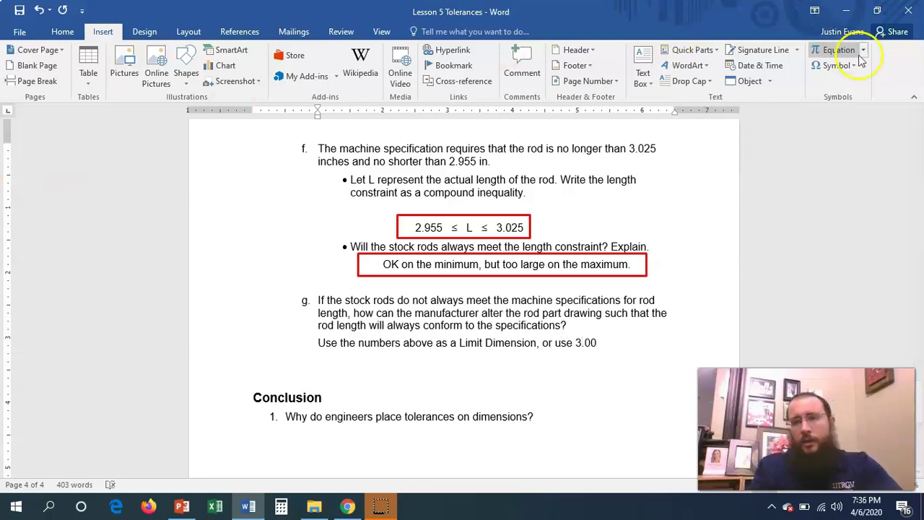
pyautogui.click(837, 66)
pyautogui.click(839, 90)
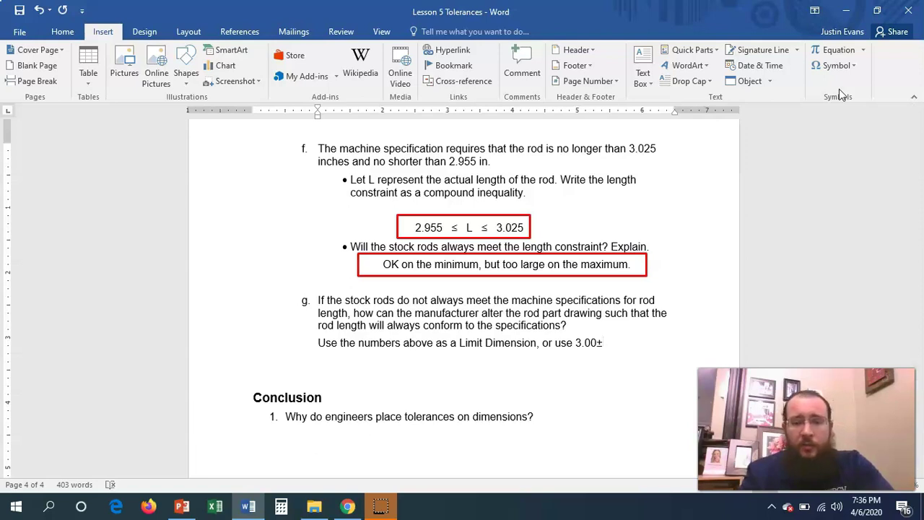
pyautogui.write('.02')
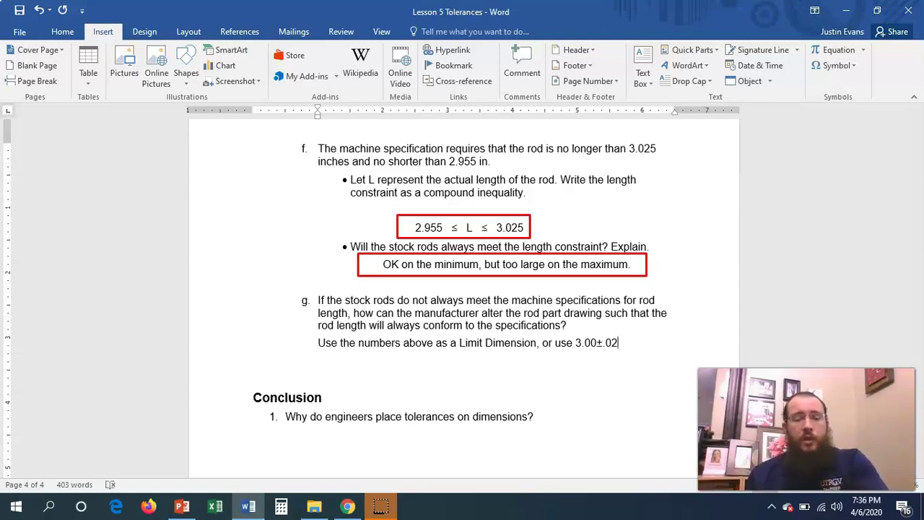
pyautogui.write('5')
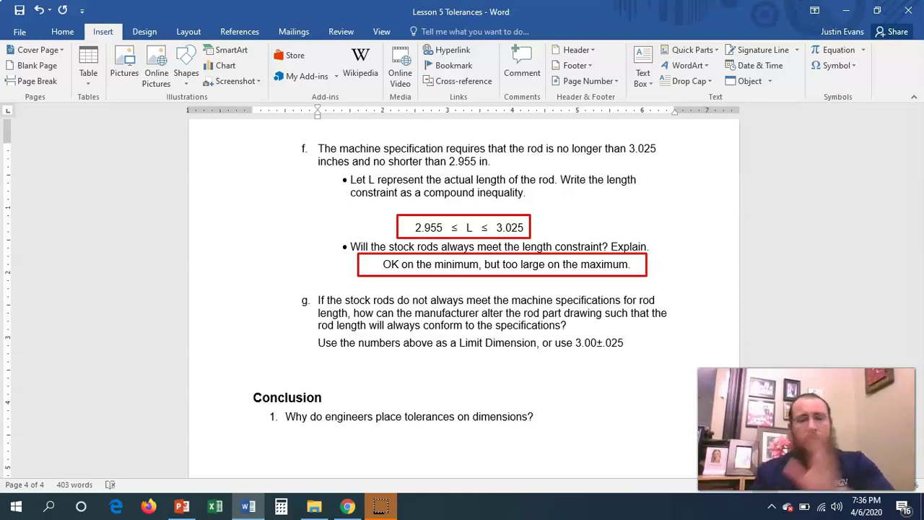
pyautogui.write('.')
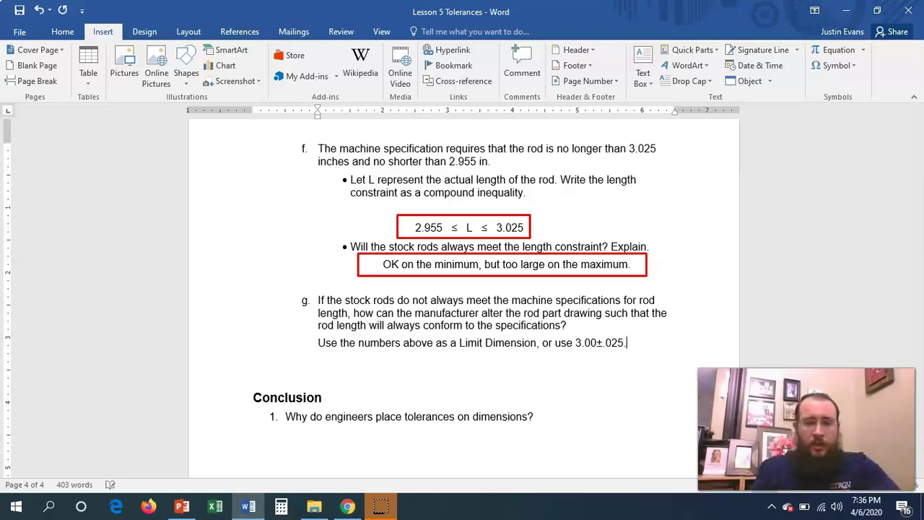
pyautogui.press('Return')
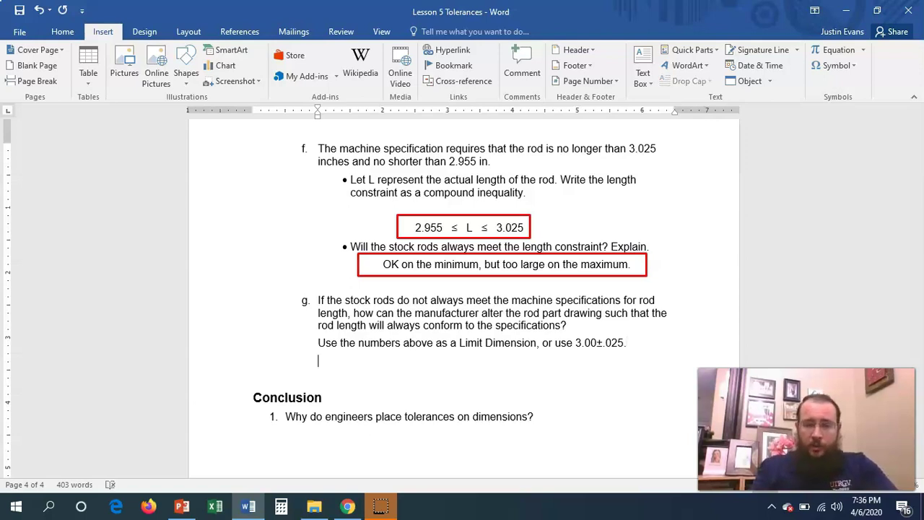
# Step: Add 'OR Find a different manufacturer to work with.', correcting the misspelled 'manufactuer'
pyautogui.write('OR')
pyautogui.press('Tab')
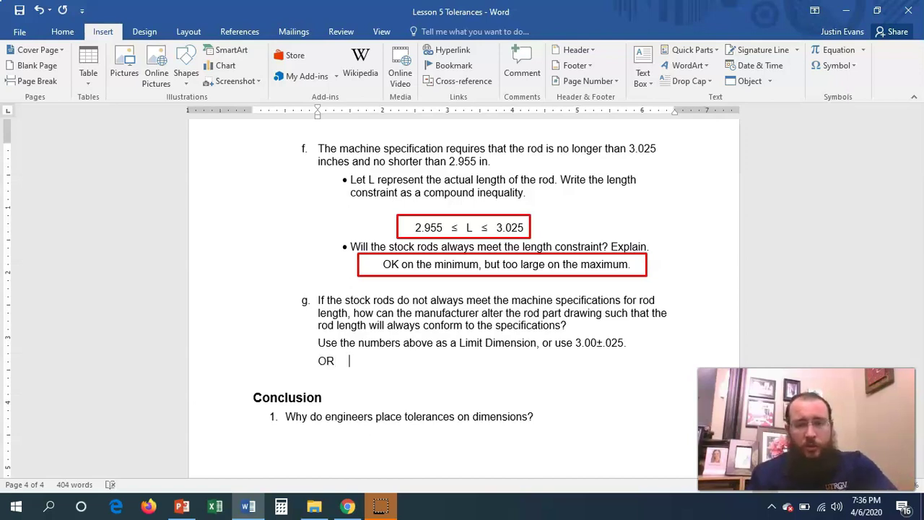
pyautogui.write('Find a')
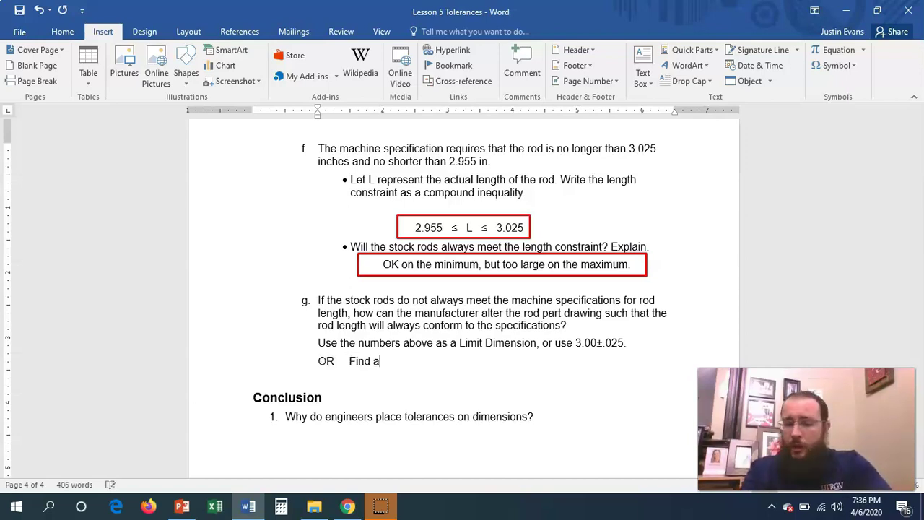
pyautogui.write(' different m')
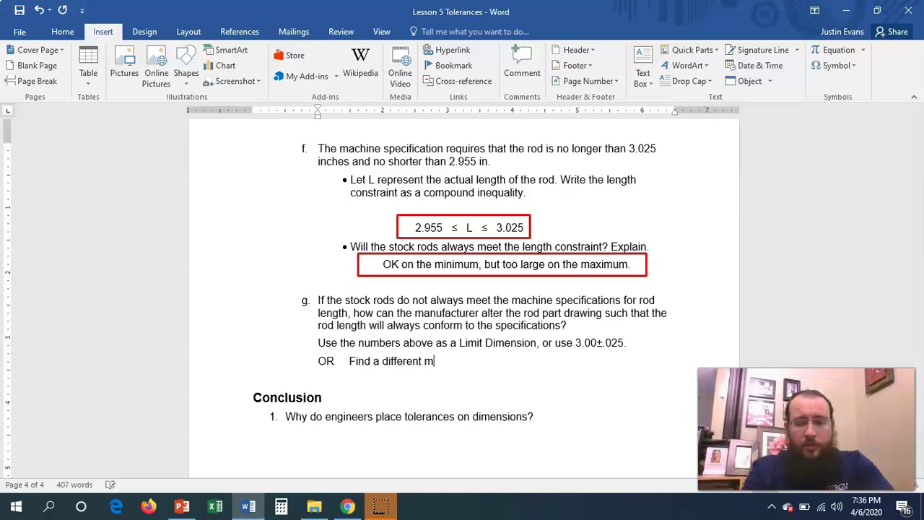
pyautogui.write('anufactuer to work with.')
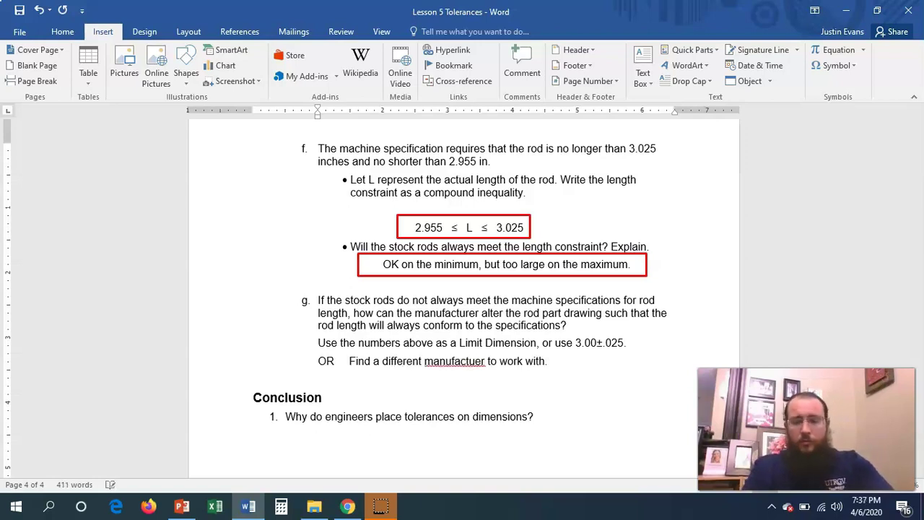
pyautogui.rightClick(459, 365)
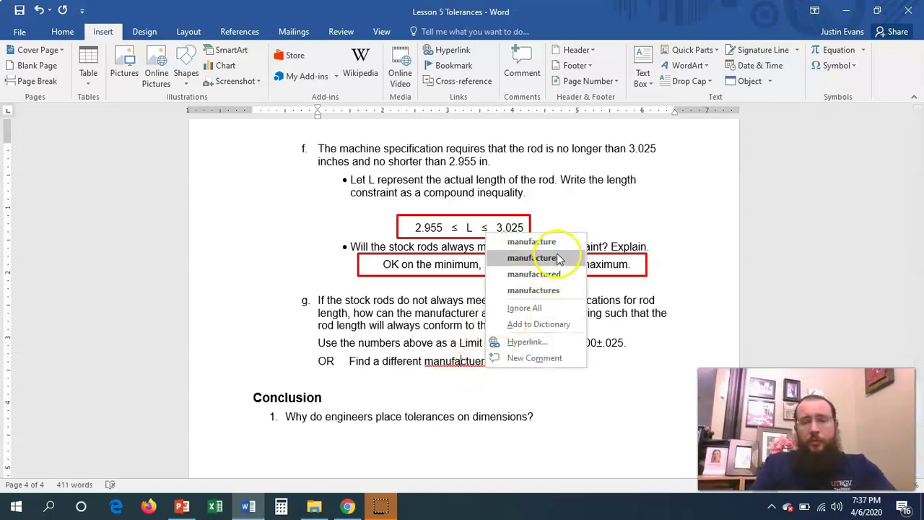
pyautogui.click(533, 257)
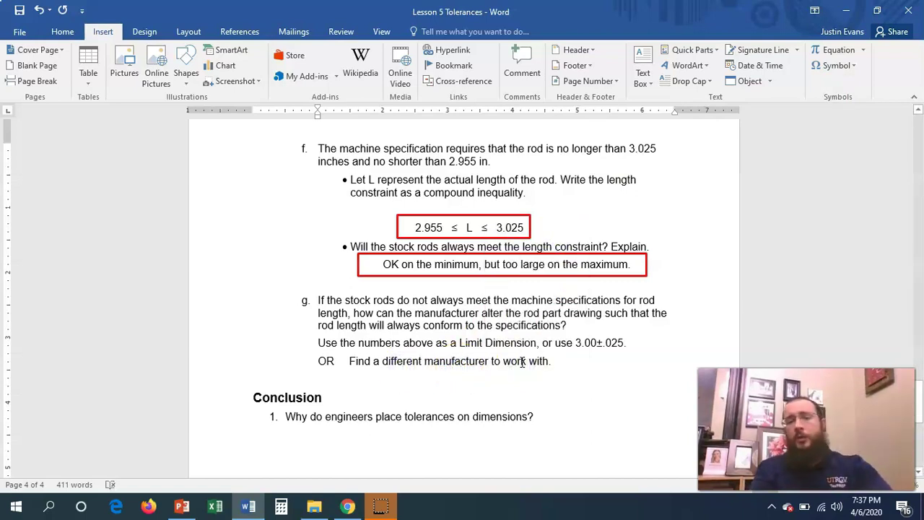
pyautogui.press('Right')
pyautogui.press('Right')
pyautogui.press('Right')
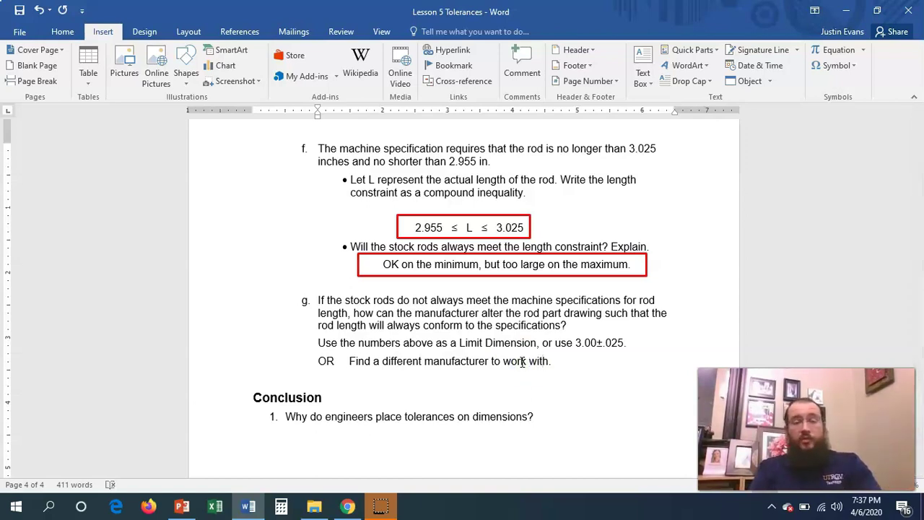
# Step: Duplicate part f's red box and move and stretch it over question g's answer lines
pyautogui.click(560, 275)
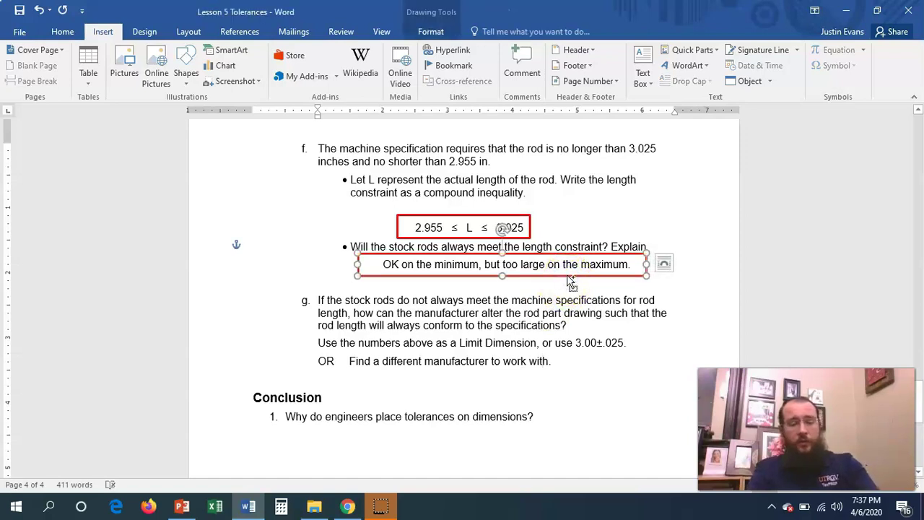
pyautogui.hotkey('ctrl', 'c')
pyautogui.hotkey('ctrl', 'v')
pyautogui.moveTo(531, 262); pyautogui.dragTo(496, 333)
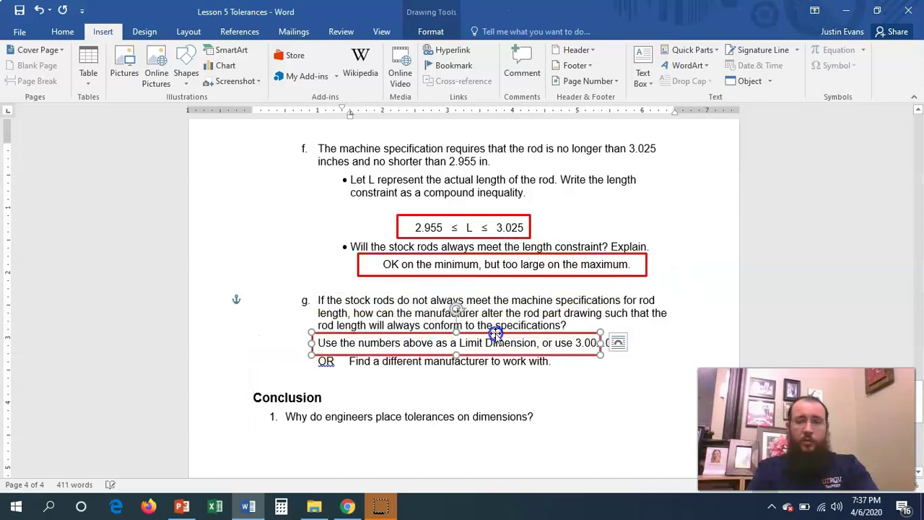
pyautogui.moveTo(600, 355); pyautogui.dragTo(639, 371)
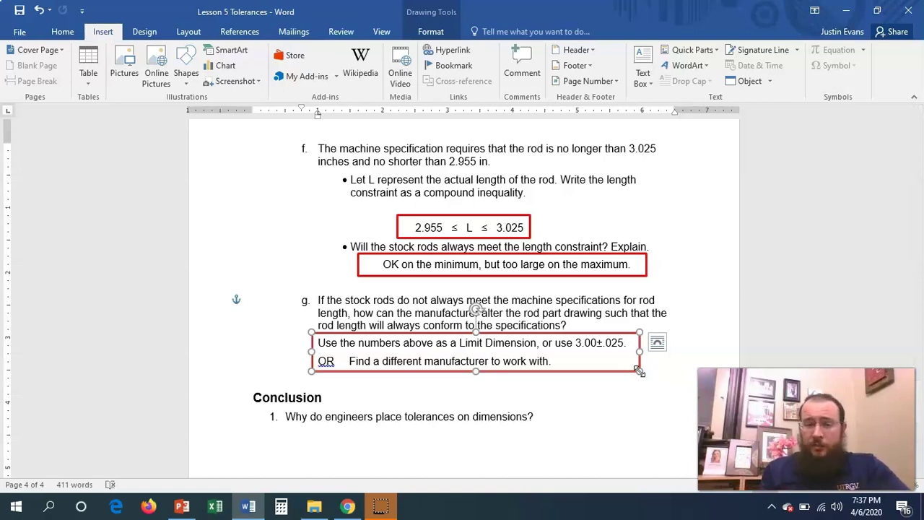
pyautogui.moveTo(639, 370)
pyautogui.mouseDown()
pyautogui.moveTo(651, 377)
pyautogui.moveTo(651, 394)
pyautogui.mouseUp()
# Step: Type the third option 'OR Buy longer bar stock and cut them in your factory.'
pyautogui.click(384, 374)
pyautogui.write('OR')
pyautogui.press('Tab')
pyautogui.write('B')
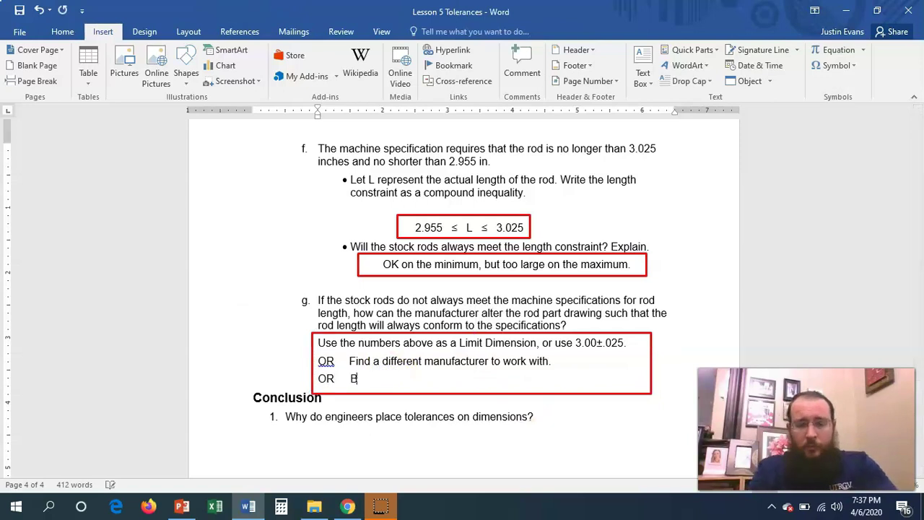
pyautogui.write('uy longer bar st')
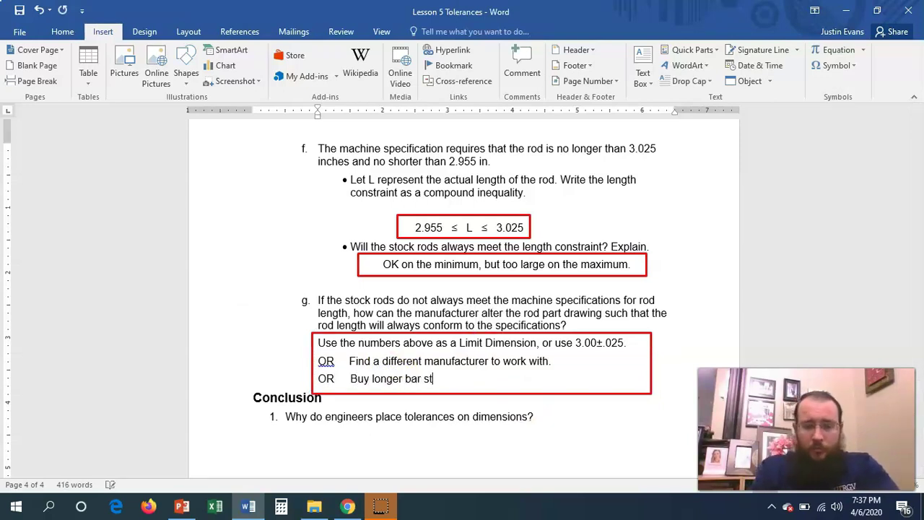
pyautogui.write('ock and cut them in your ')
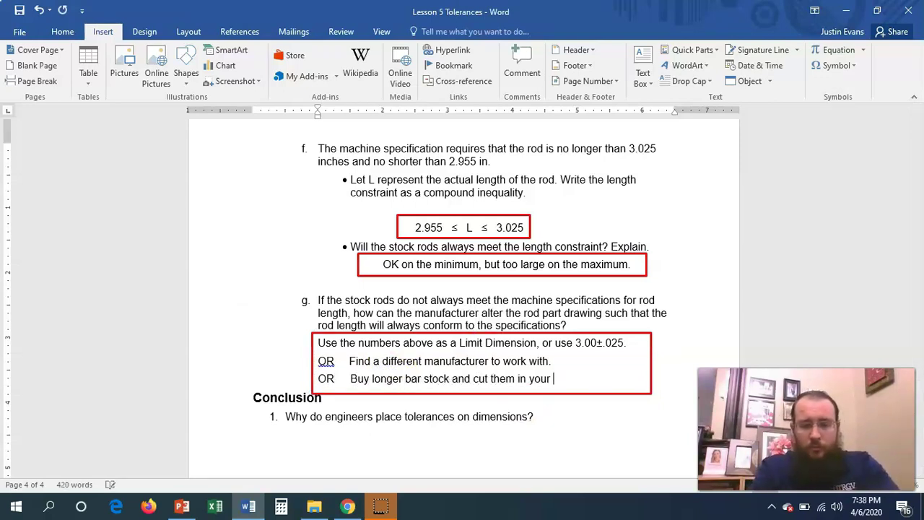
pyautogui.write('factory.')
pyautogui.press('Up')
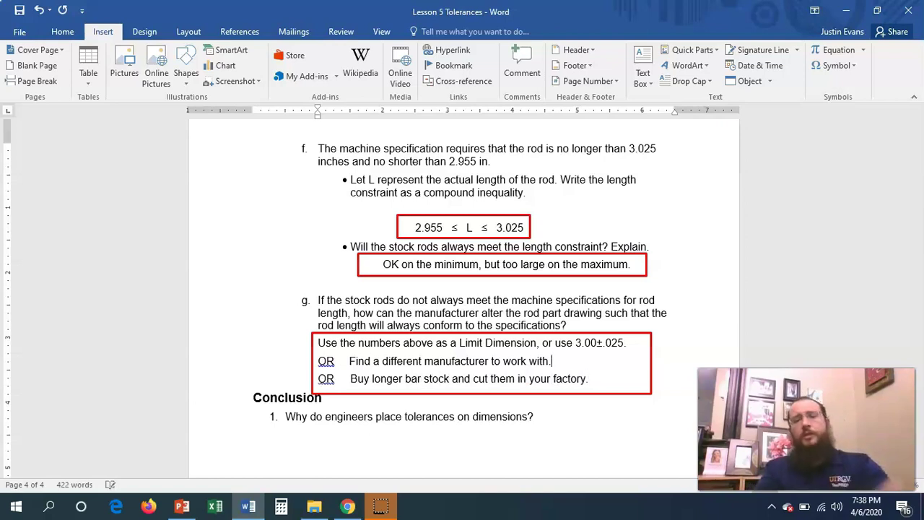
pyautogui.press('Up')
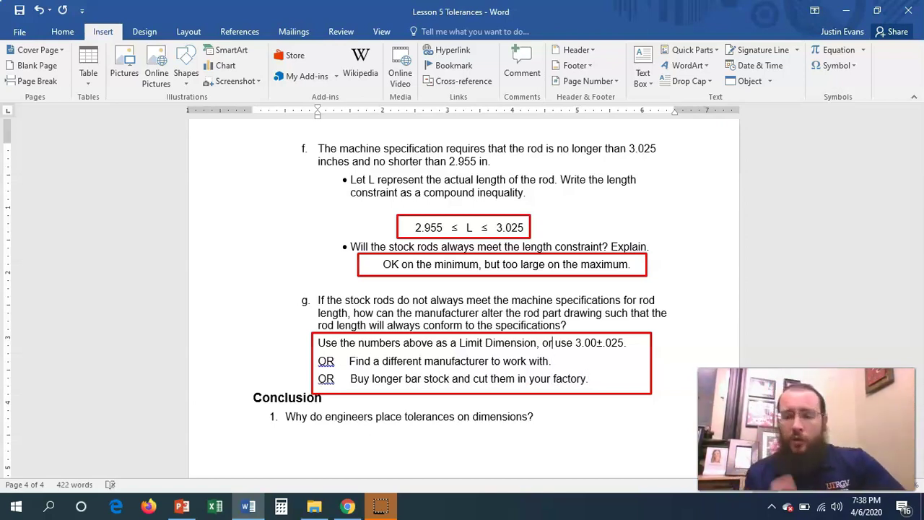